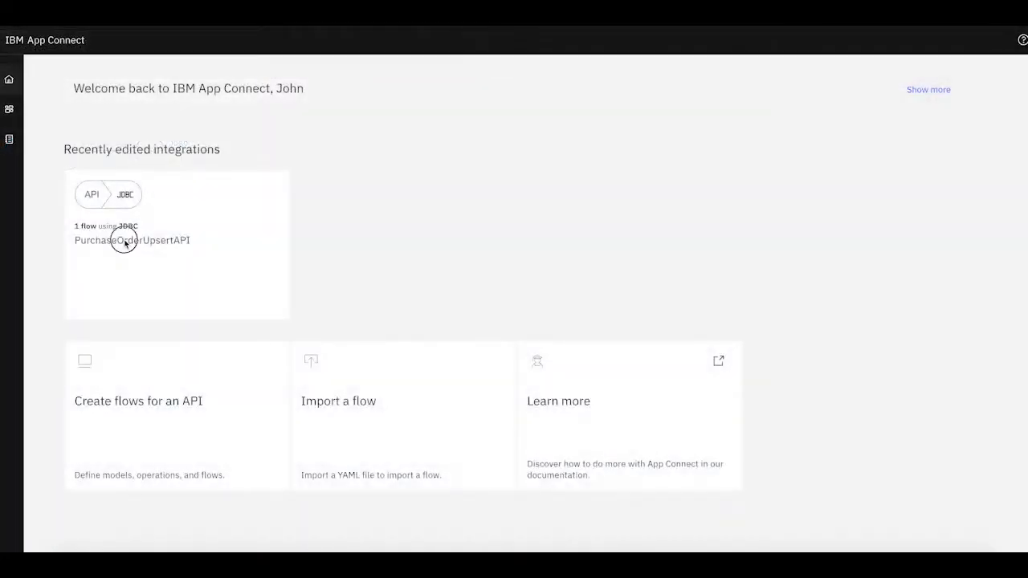
# - Open the Create PO operation's flow of the PurchaseOrderUpsertAPI integration for editing
pyautogui.click(156, 229)
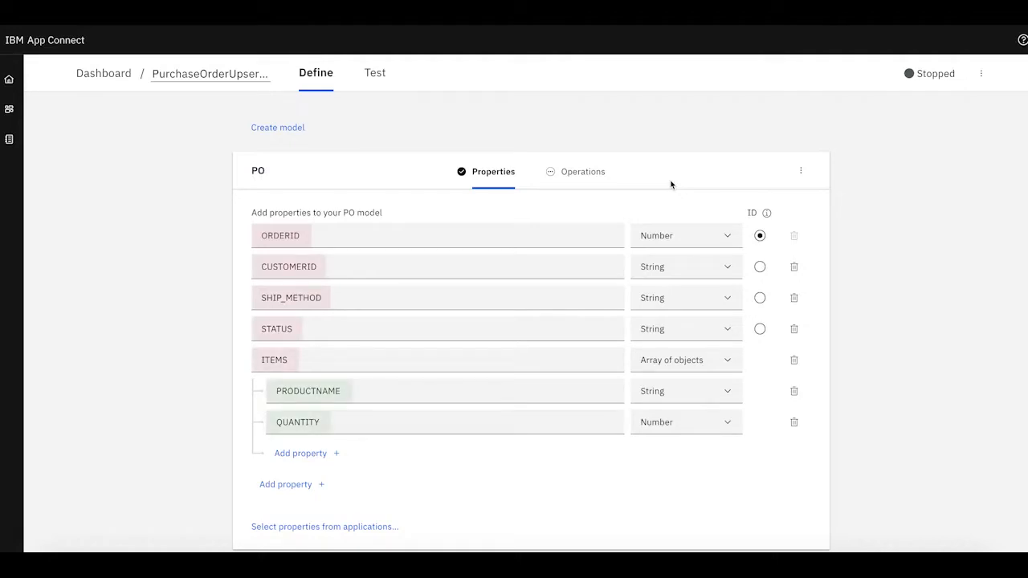
pyautogui.click(584, 174)
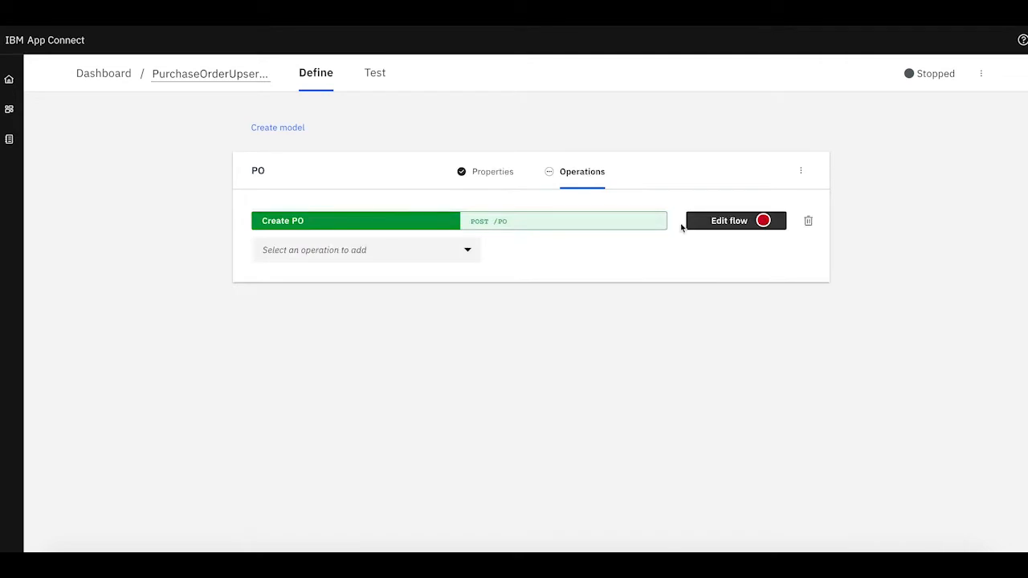
pyautogui.click(734, 223)
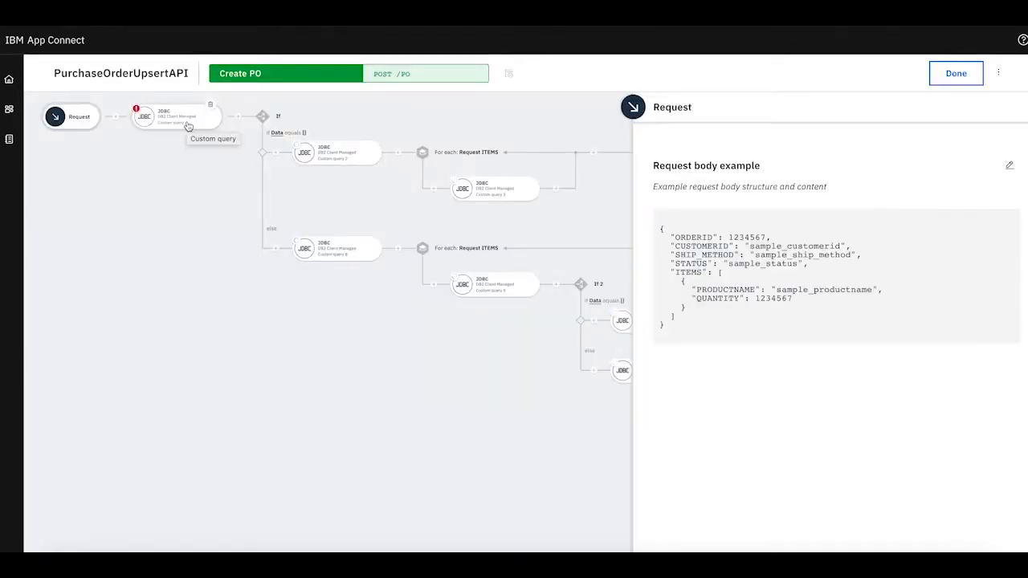
# - Enter "select * from porder where orderid=" as the custom SQL query of the first JDBC node
pyautogui.click(188, 126)
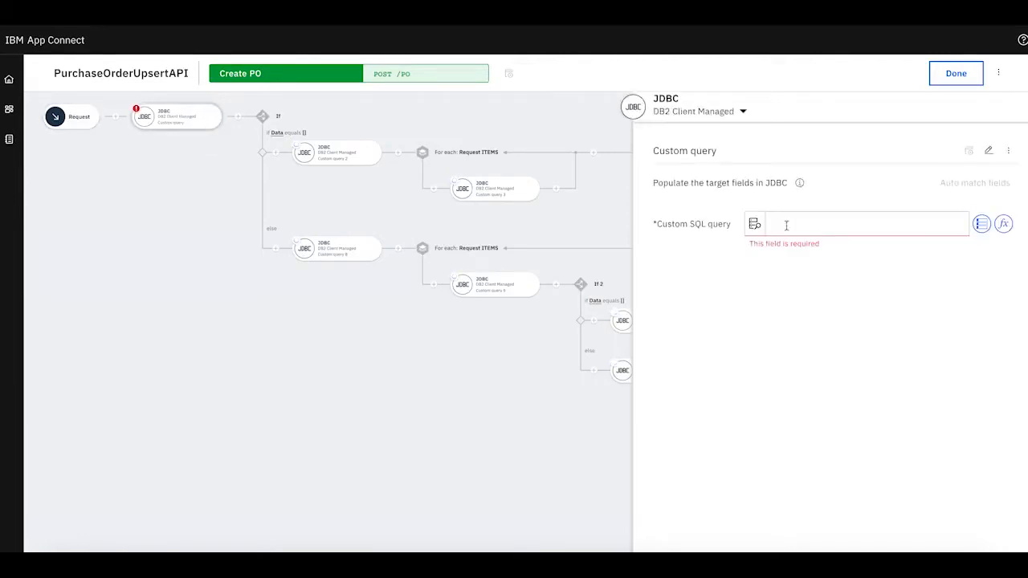
pyautogui.click(786, 225)
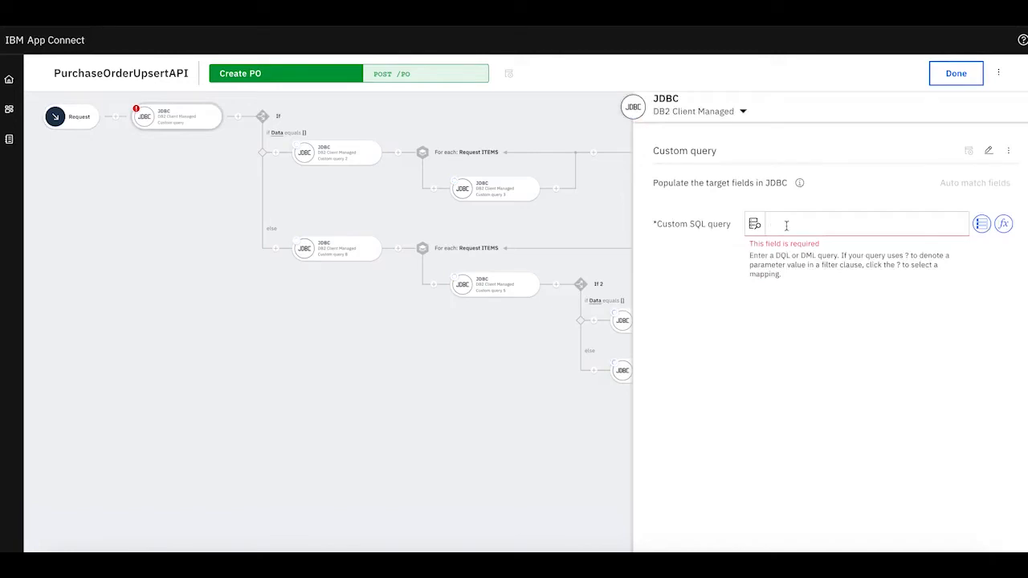
pyautogui.write('select * fr')
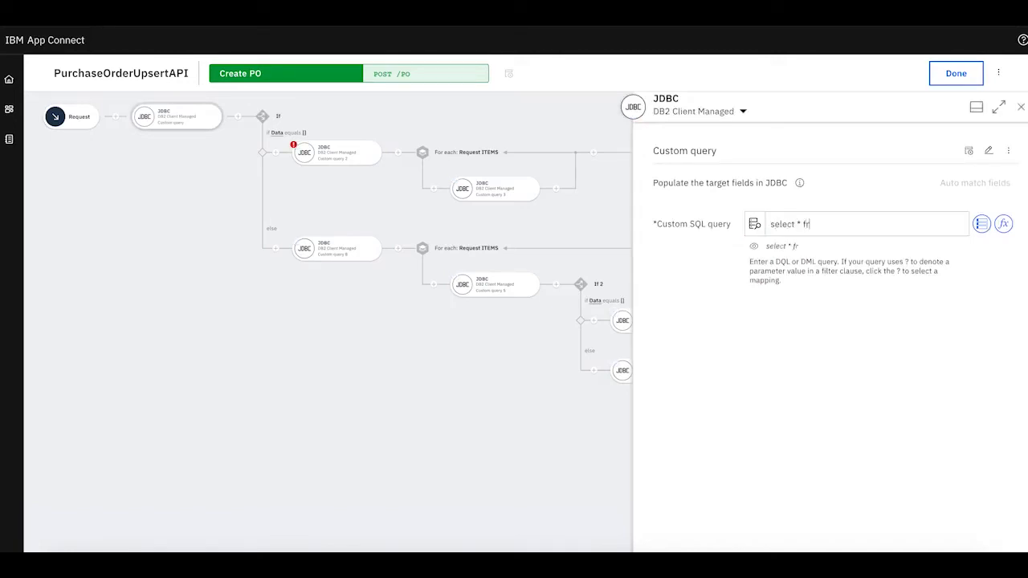
pyautogui.write('om porder where')
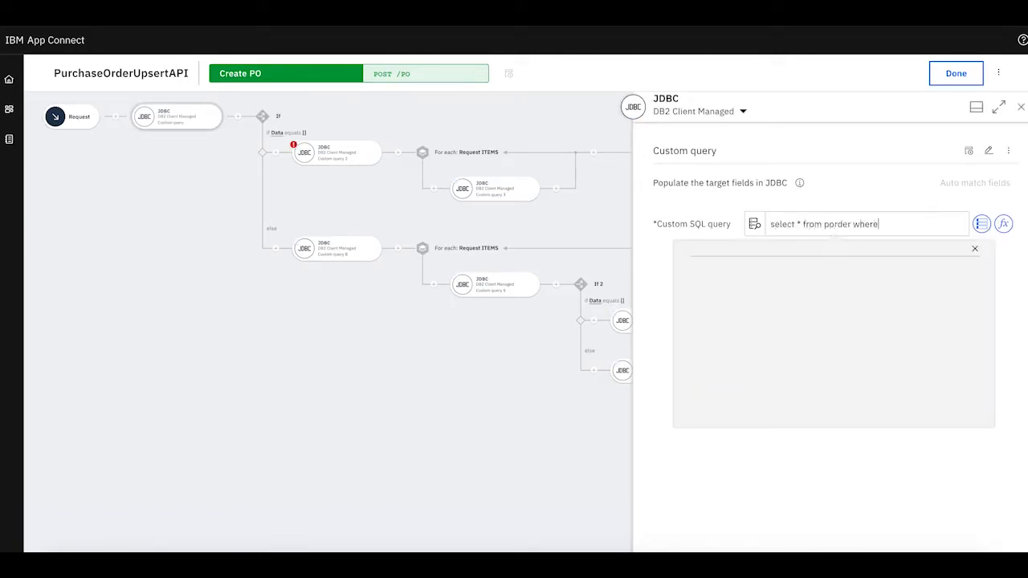
pyautogui.write(' orderid=')
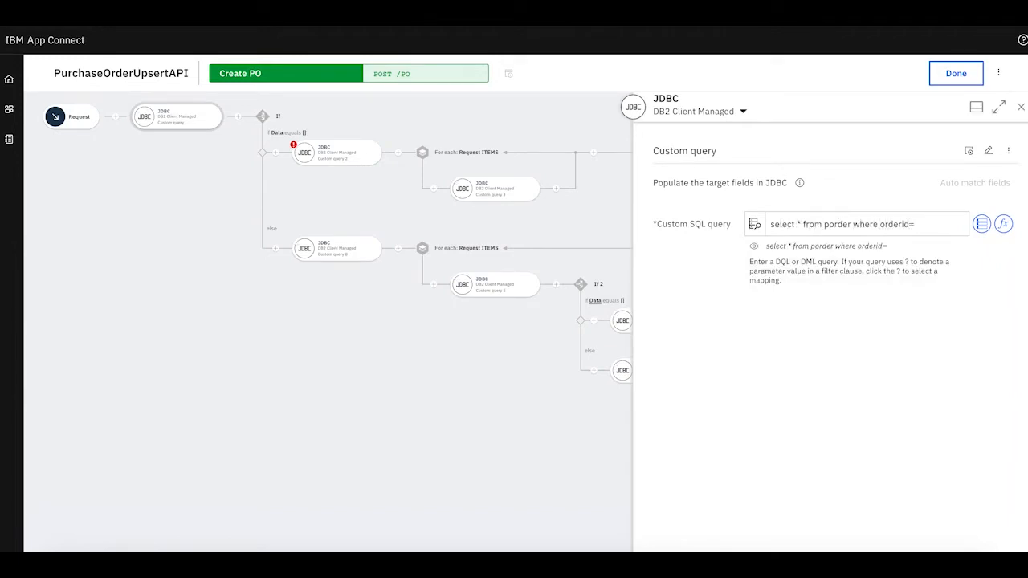
# - Insert the request's ORDERID mapping at the end of the query, and insert it again from the available mappings
pyautogui.write(' orde')
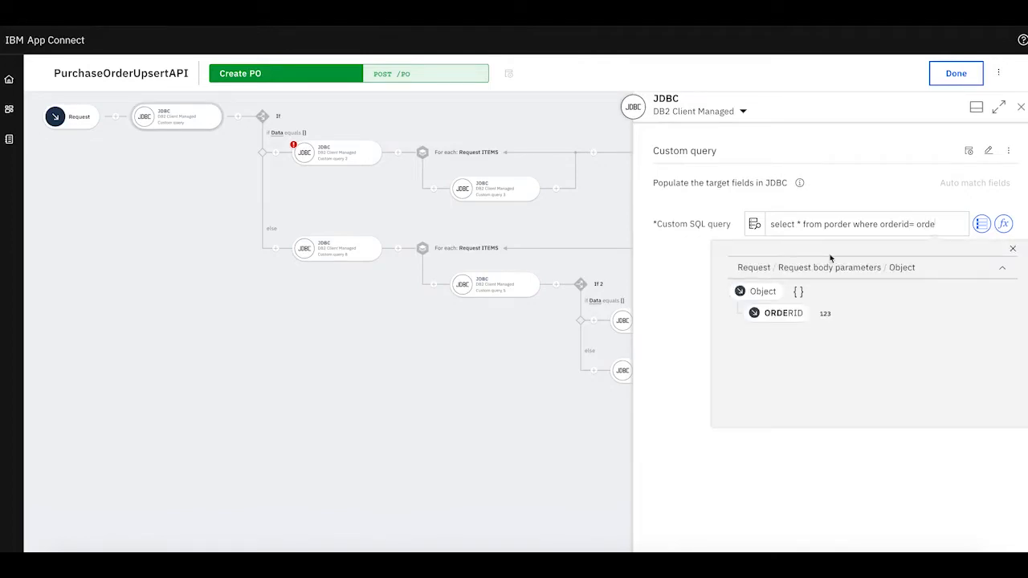
pyautogui.click(785, 318)
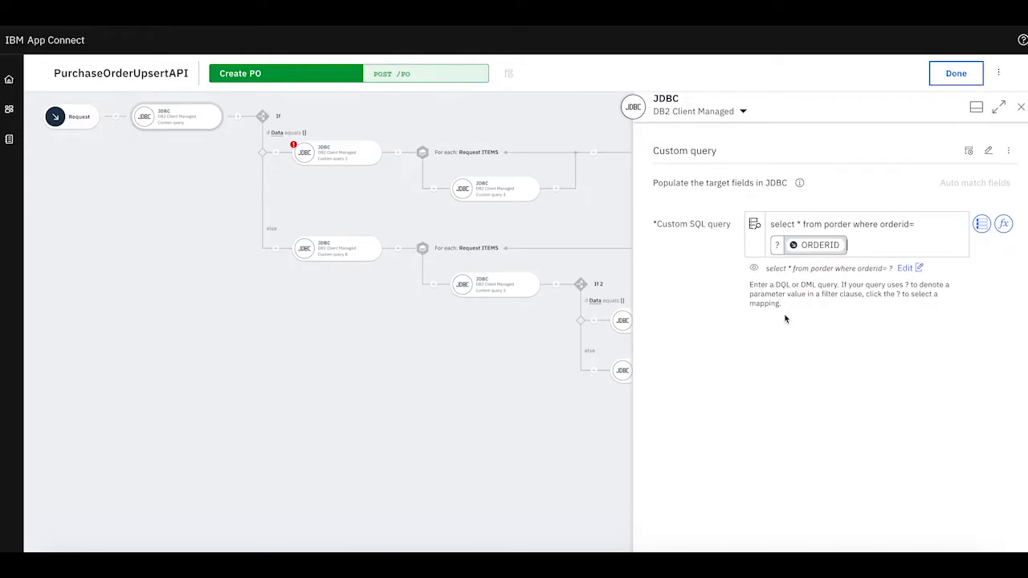
pyautogui.click(981, 224)
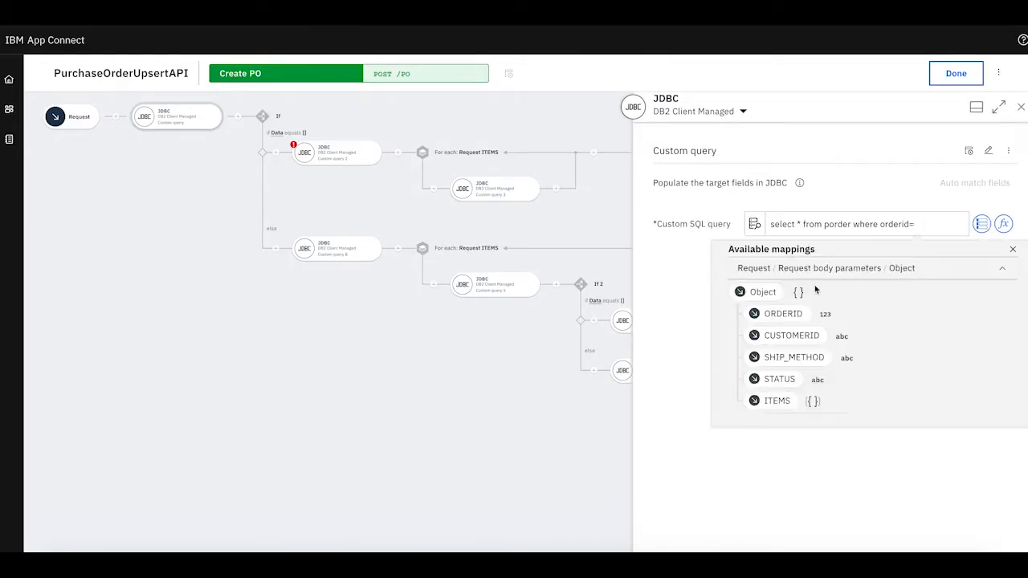
pyautogui.click(781, 314)
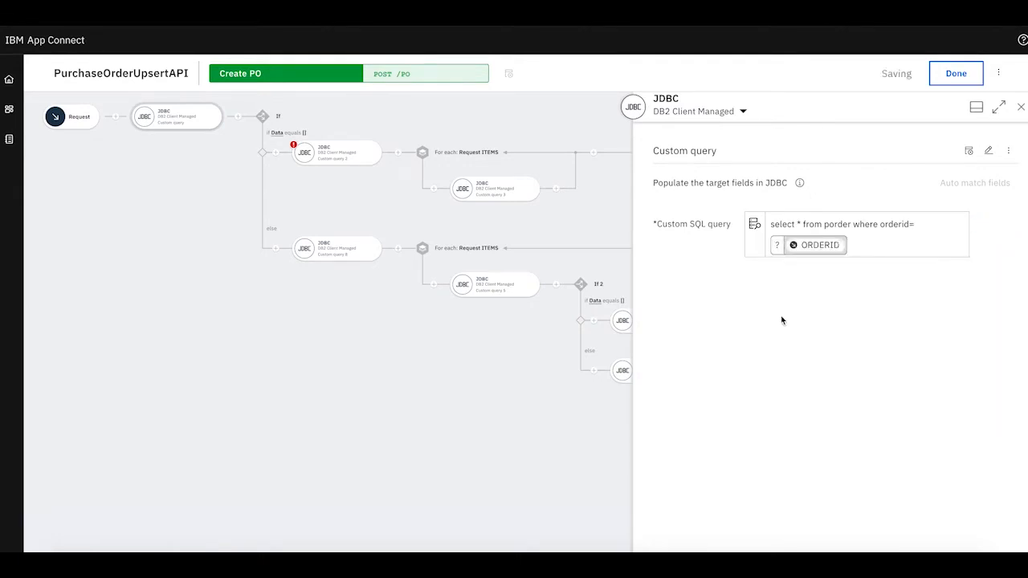
# - Replace the mapping at the end of the query with a ? parameter mapped to the request's ORDERID, and close the node settings
pyautogui.click(867, 246)
pyautogui.press('BackSpace')
pyautogui.write('?')
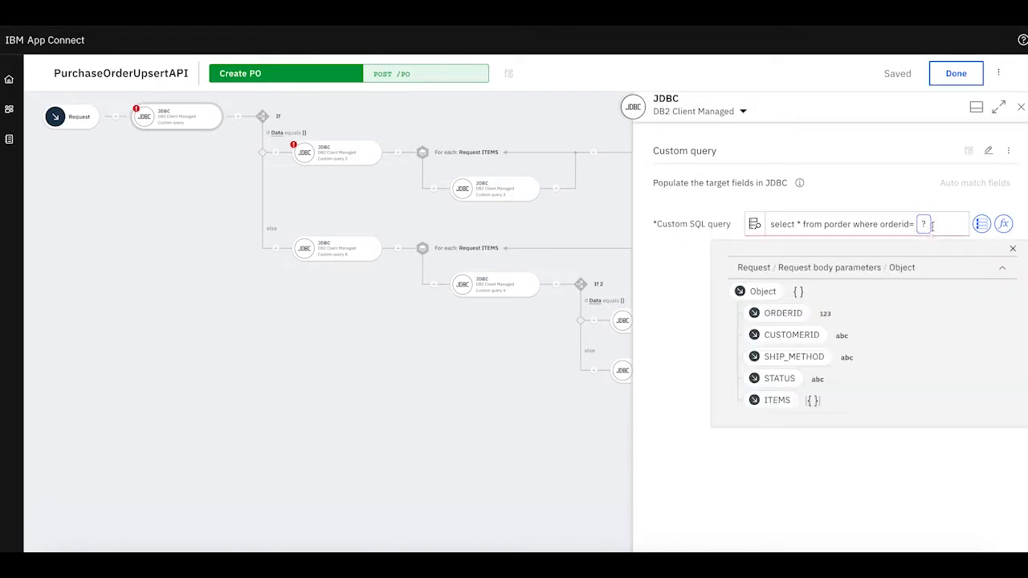
pyautogui.click(791, 314)
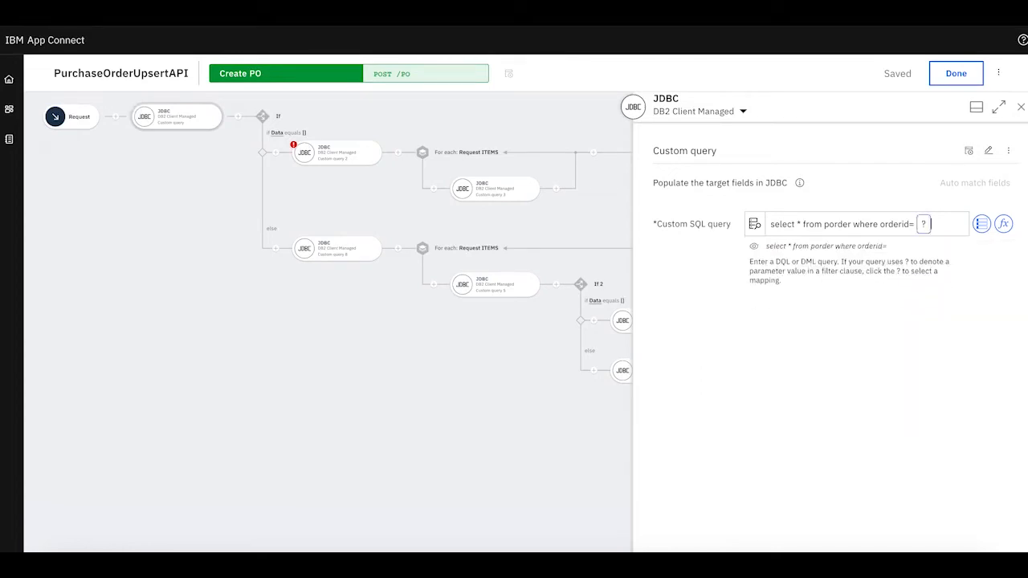
pyautogui.click(924, 225)
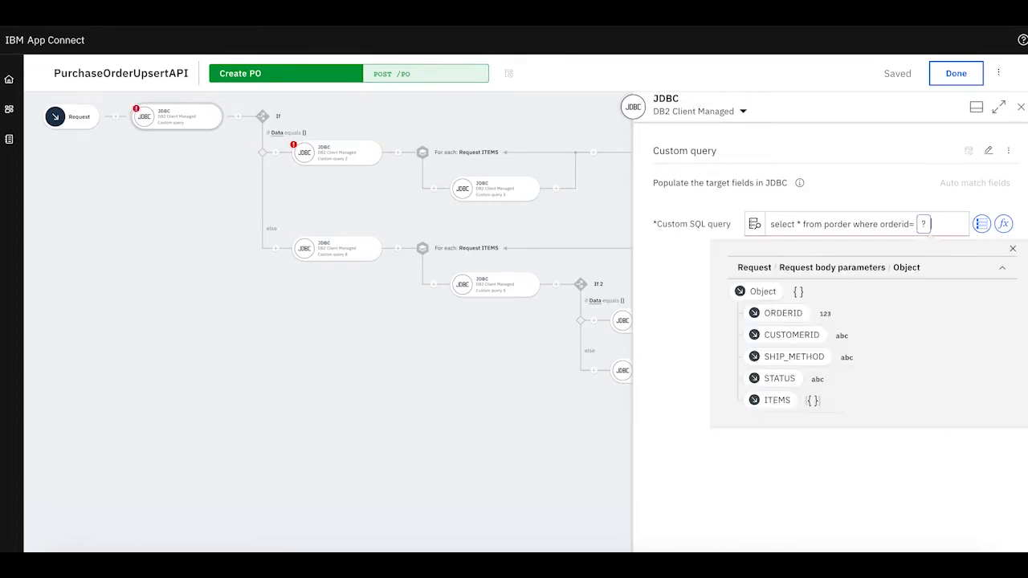
pyautogui.scroll(-1, 810, 424)
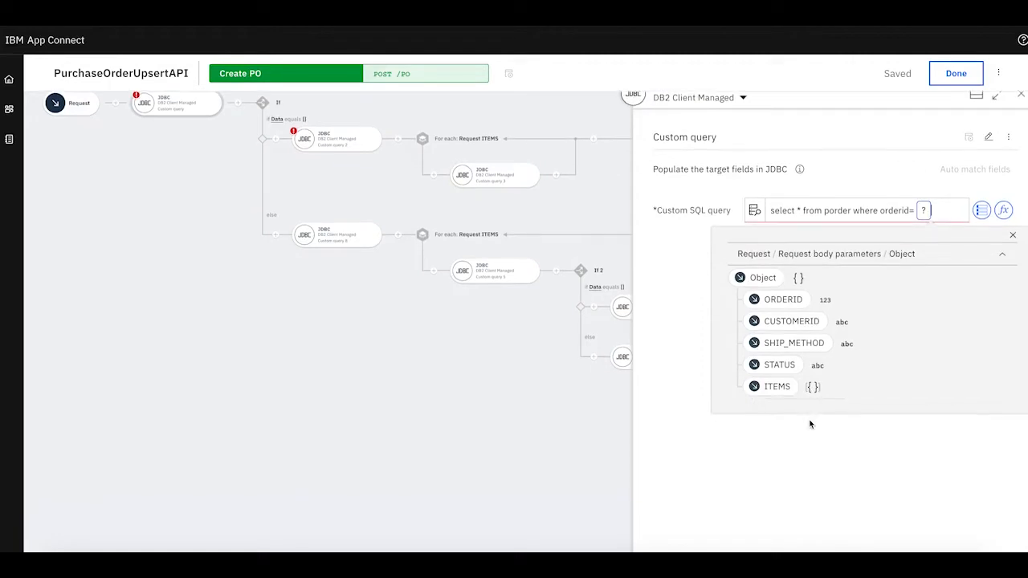
pyautogui.write('order')
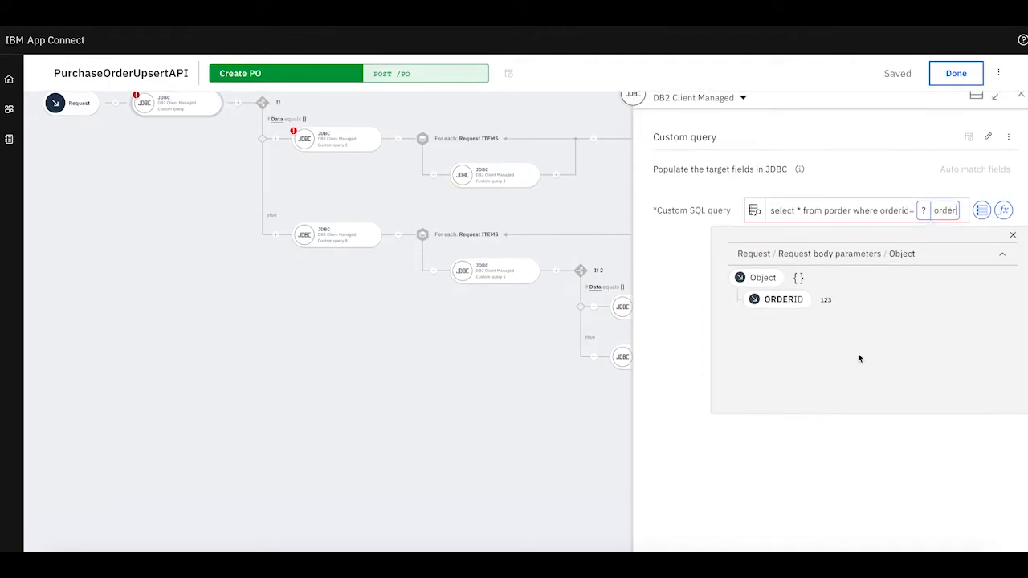
pyautogui.click(779, 299)
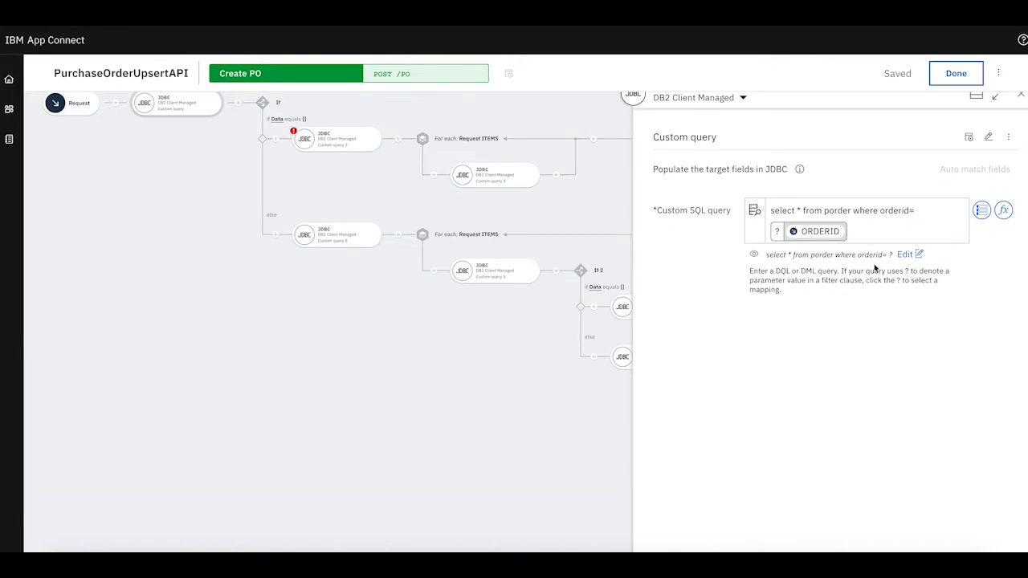
pyautogui.scroll(1, 873, 263)
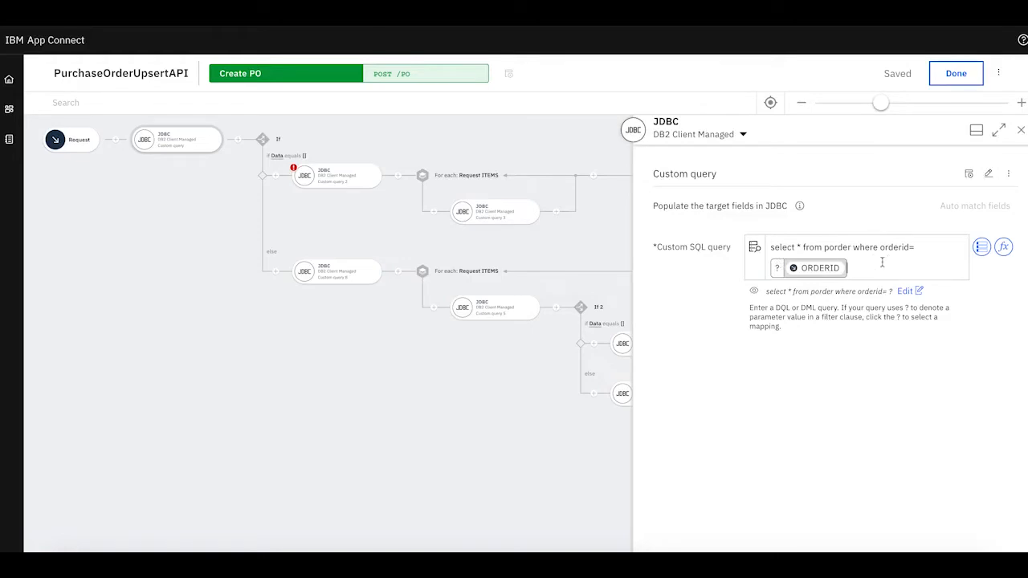
pyautogui.scroll(1, 882, 262)
pyautogui.click(1022, 133)
# - Examine the condition of the first If node
pyautogui.click(262, 142)
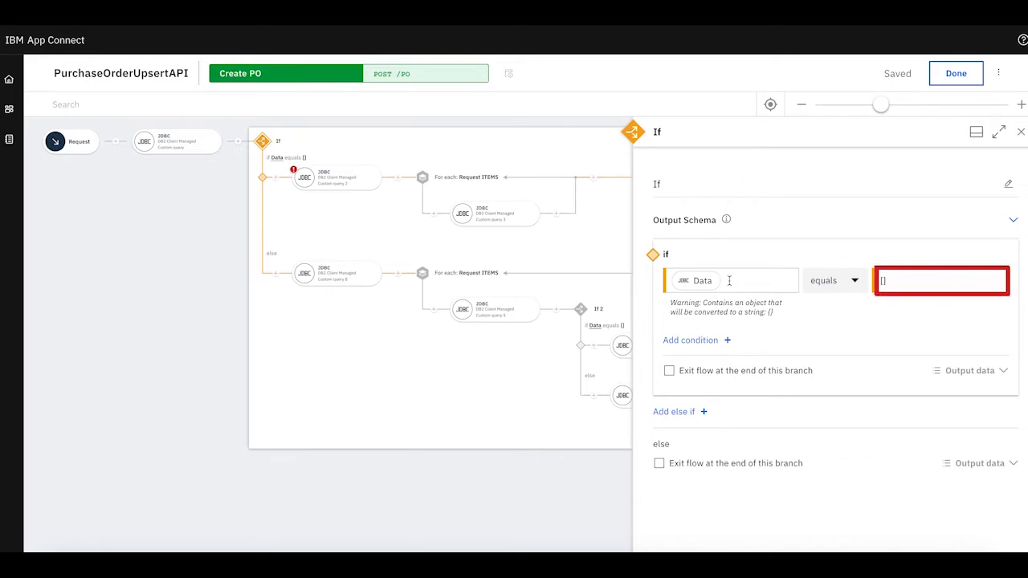
pyautogui.click(1020, 131)
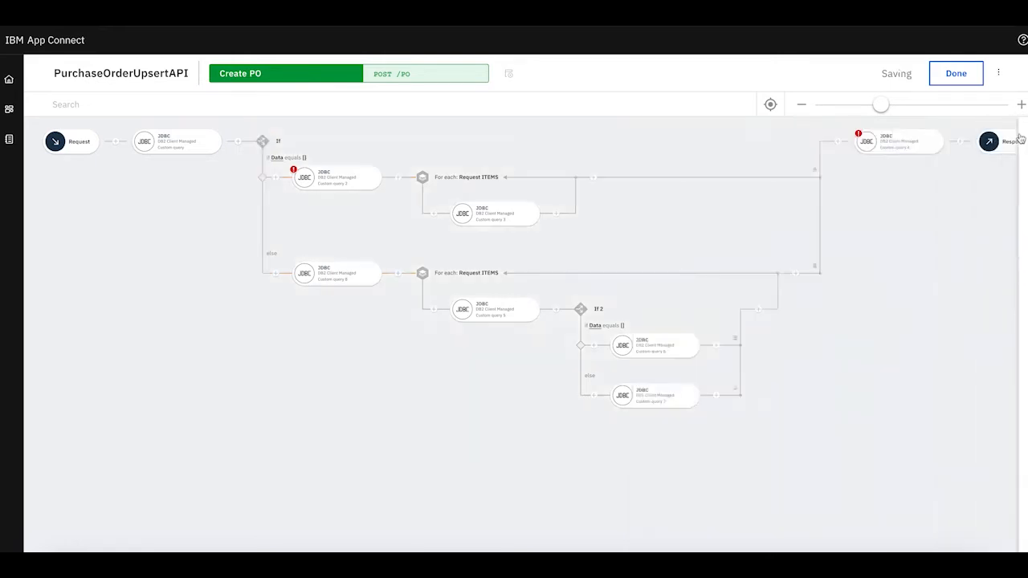
# - Copy the INSERT INTO PORDER statement from the TextEdit notes into the custom SQL query of the JDBC node in the first if branch
pyautogui.click(343, 175)
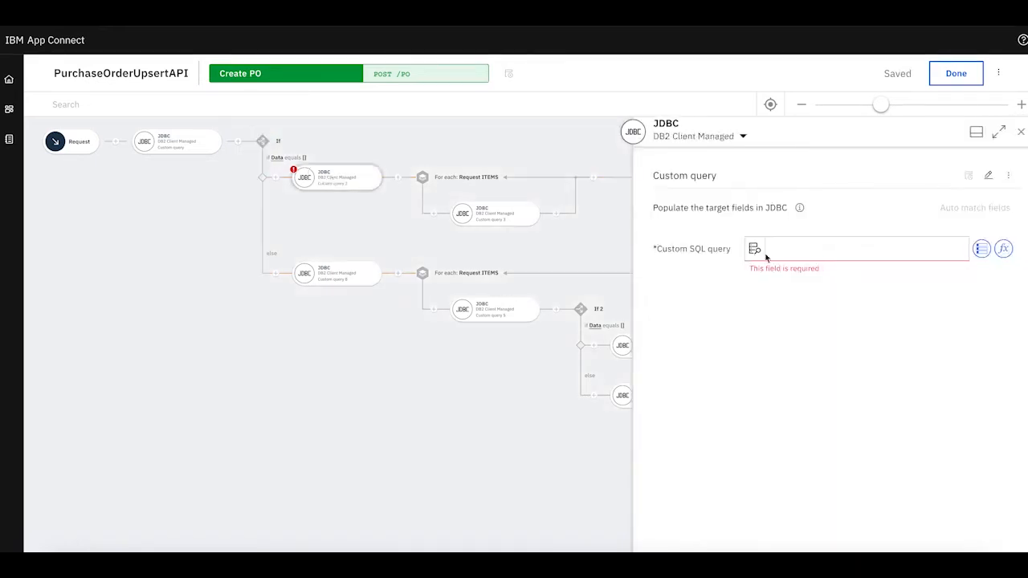
pyautogui.click(807, 247)
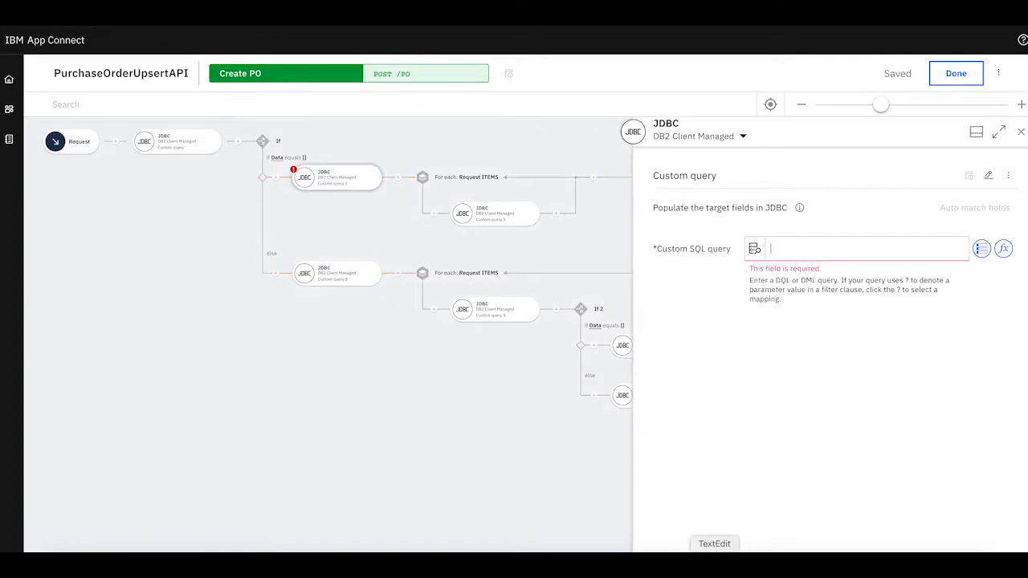
pyautogui.click(714, 563)
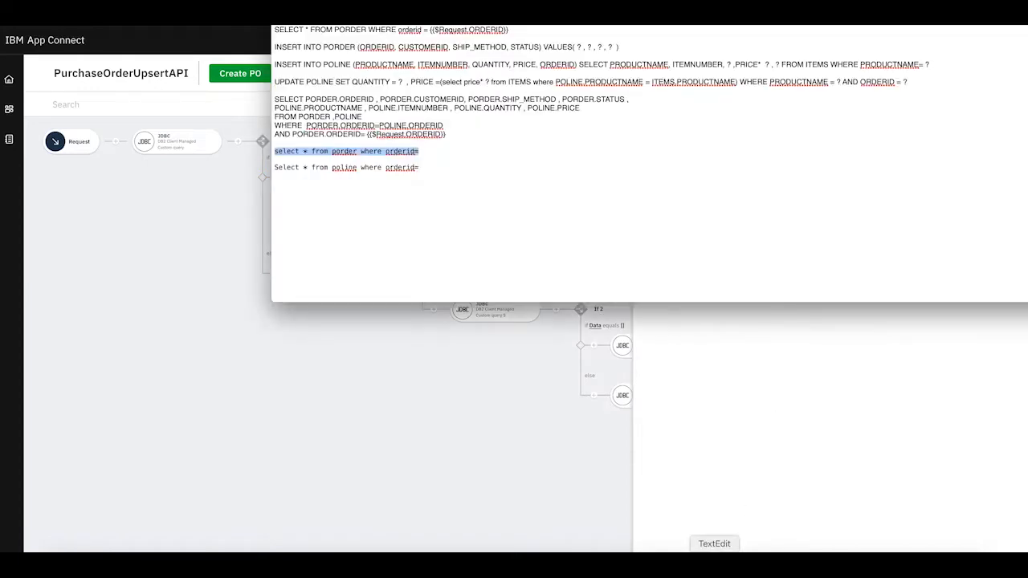
pyautogui.click(639, 48)
pyautogui.moveTo(639, 48); pyautogui.dragTo(268, 50)
pyautogui.press('super+c')
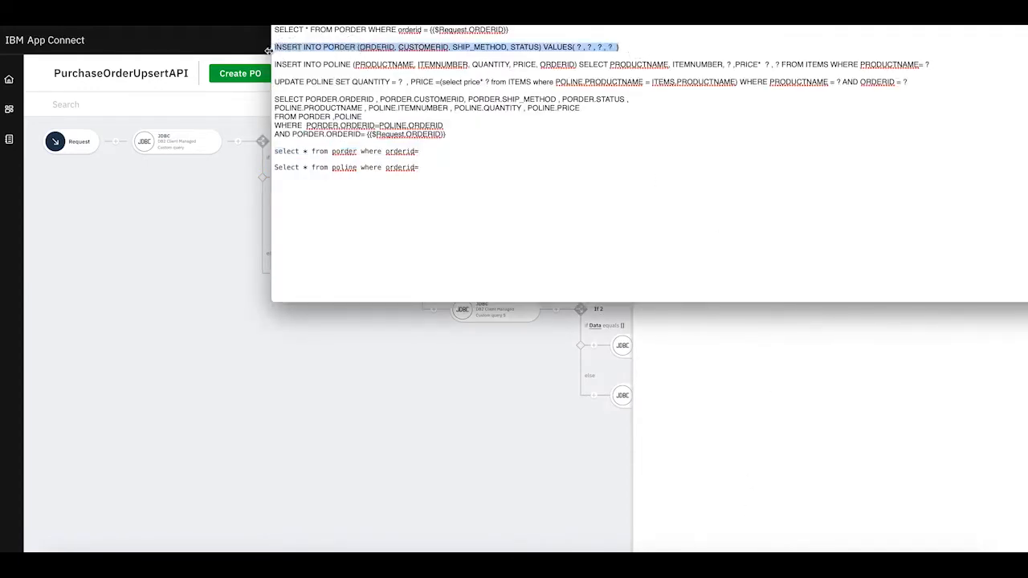
pyautogui.press('super+Tab')
pyautogui.press('super+v')
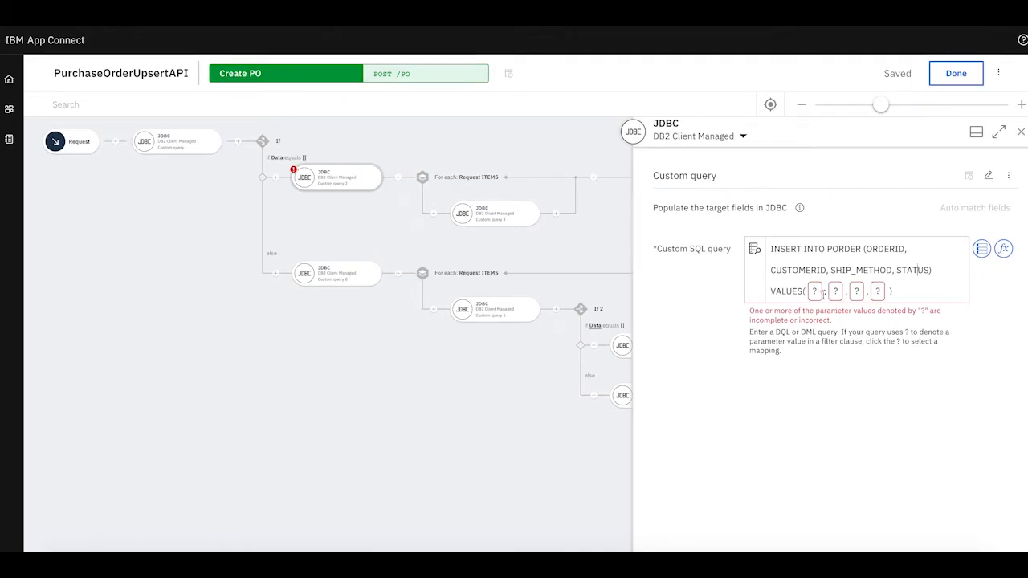
# - Map the four ? parameters of the PORDER insert to ORDERID, CUSTOMERID, SHIP_METHOD and STATUS in order, and close the node settings
pyautogui.click(815, 292)
pyautogui.click(736, 378)
pyautogui.click(898, 291)
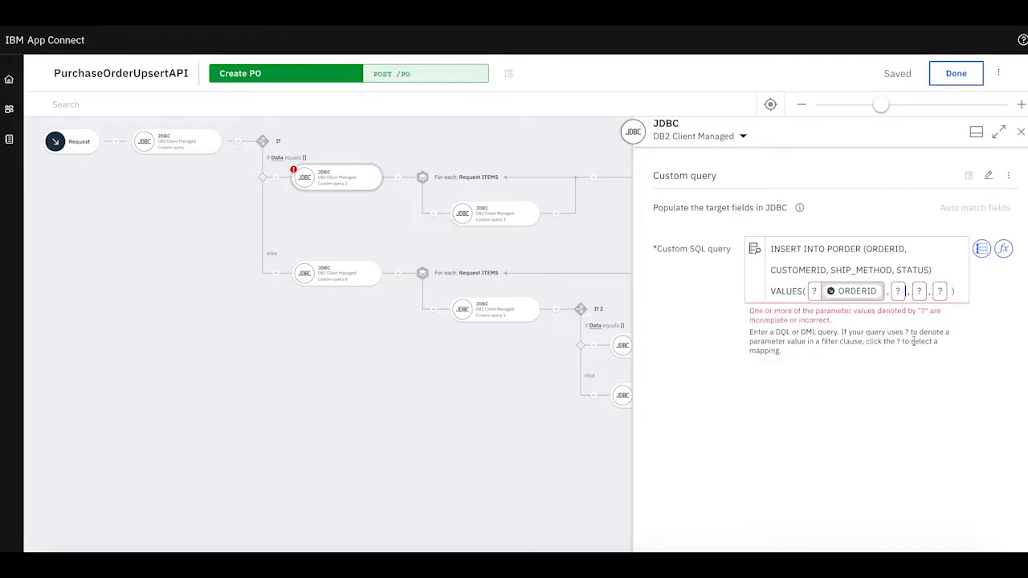
pyautogui.write('cust')
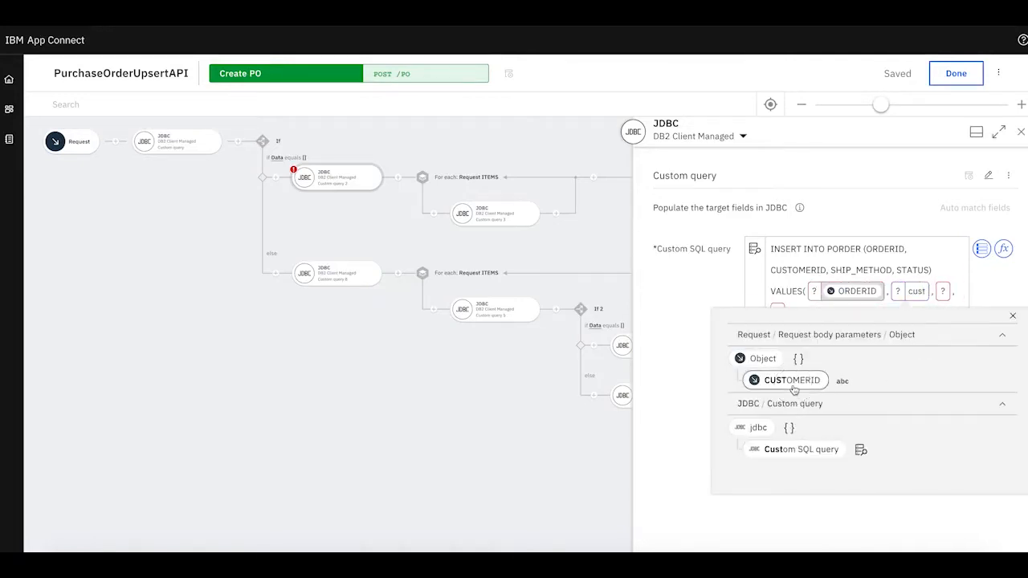
pyautogui.click(792, 381)
pyautogui.click(879, 312)
pyautogui.write('shi')
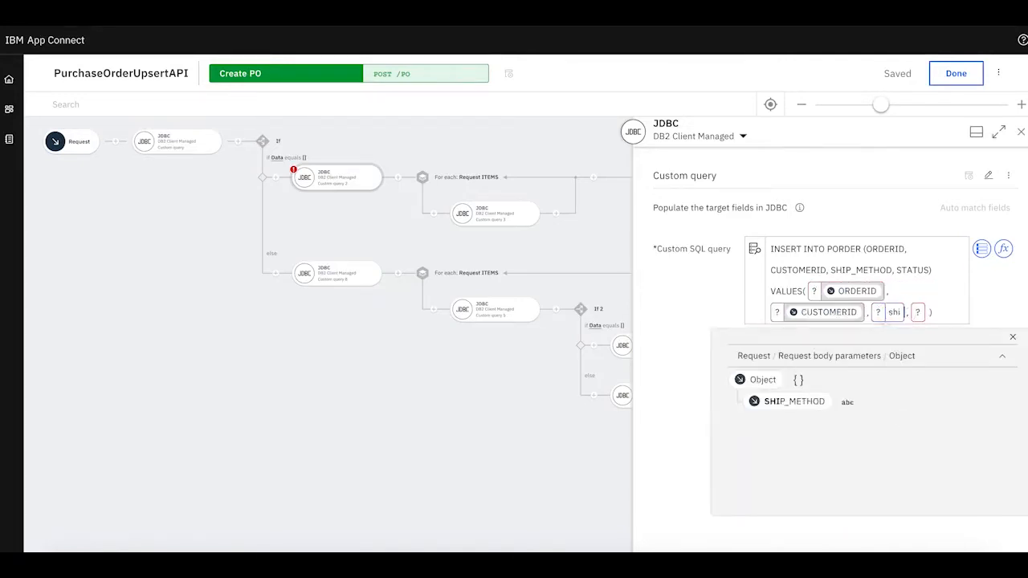
pyautogui.click(812, 401)
pyautogui.click(883, 333)
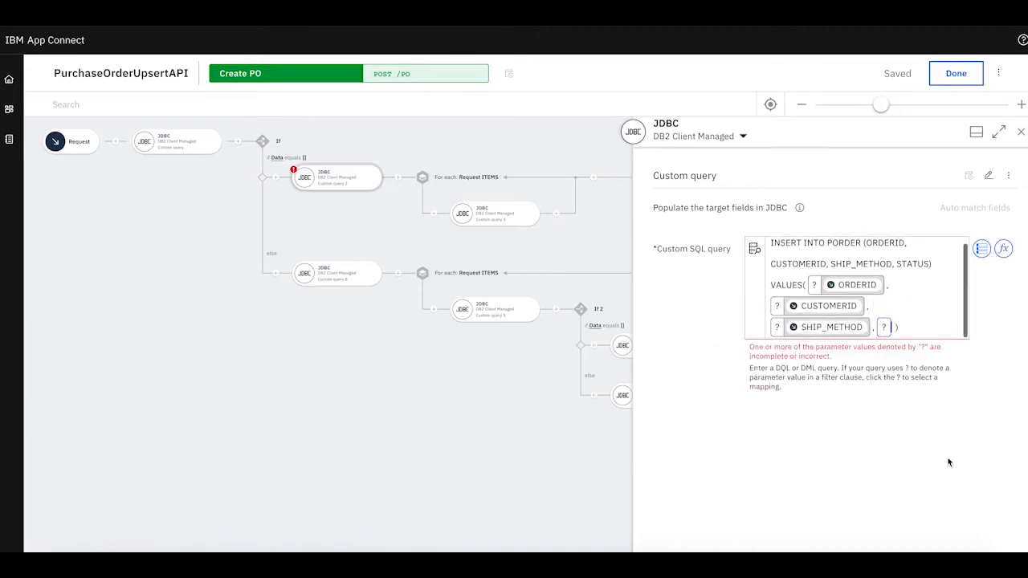
pyautogui.write('status')
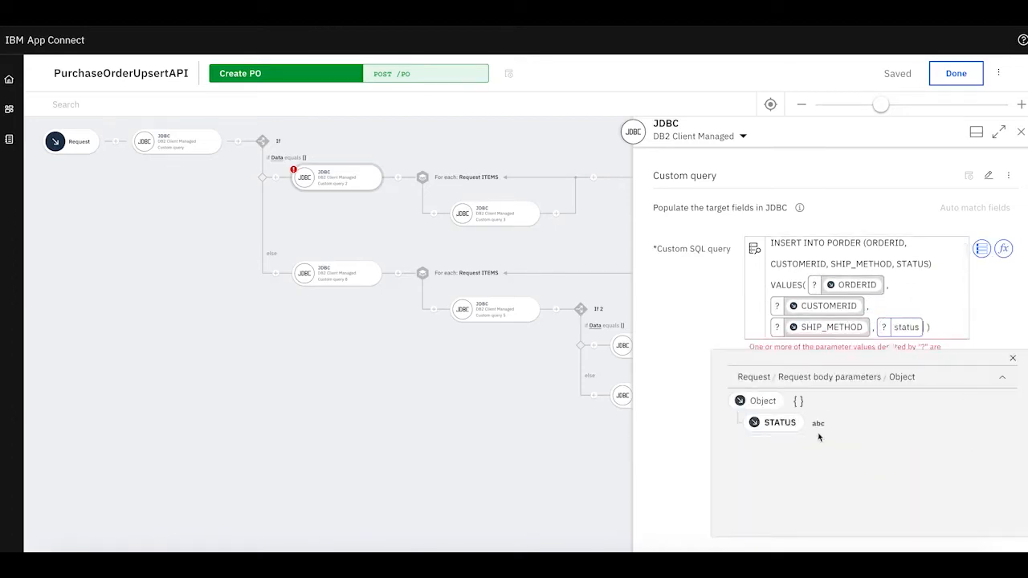
pyautogui.click(791, 423)
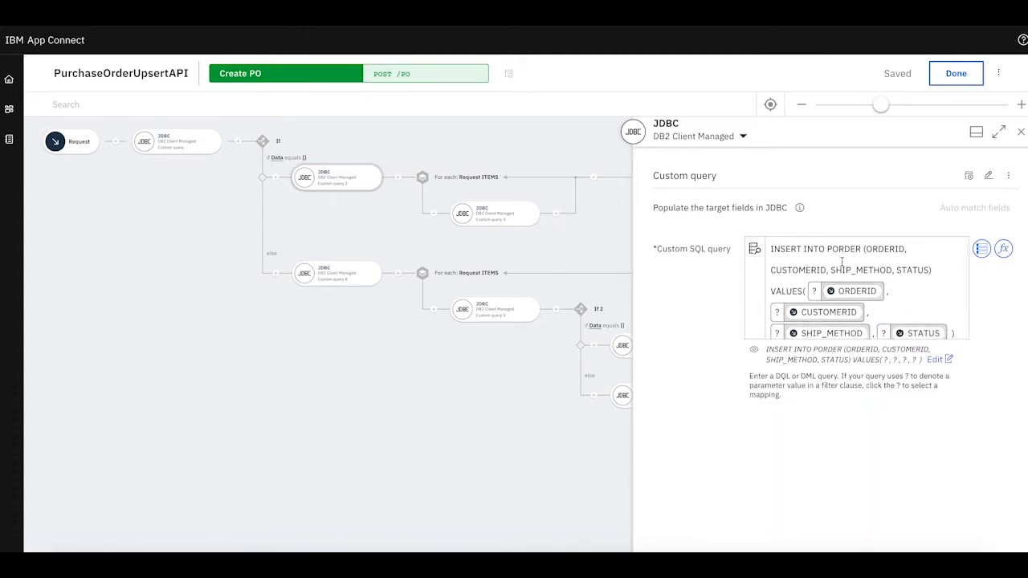
pyautogui.click(1022, 132)
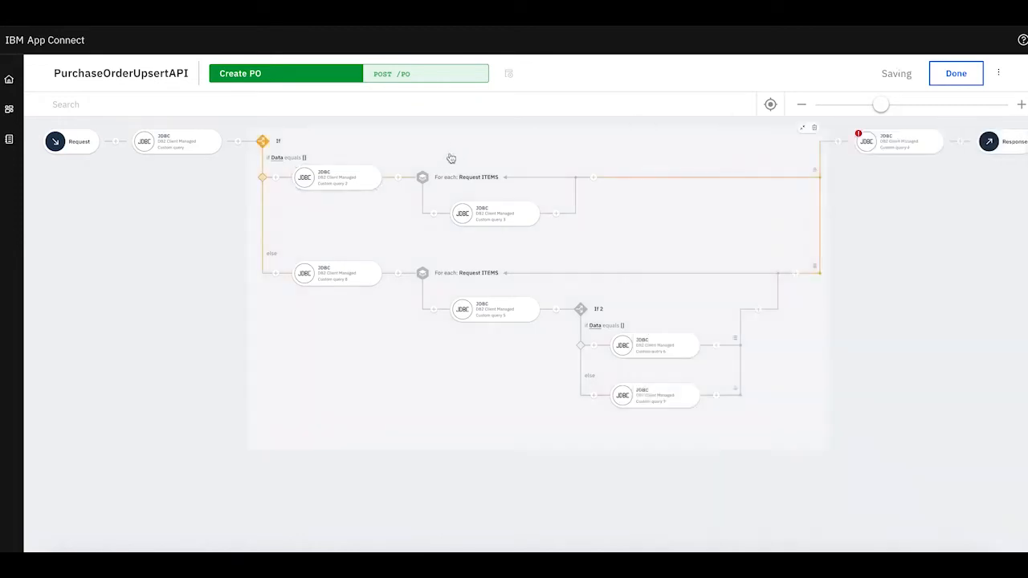
# - Examine the settings of the if branch's For each loop and the SQL query of the JDBC node inside it
pyautogui.click(523, 178)
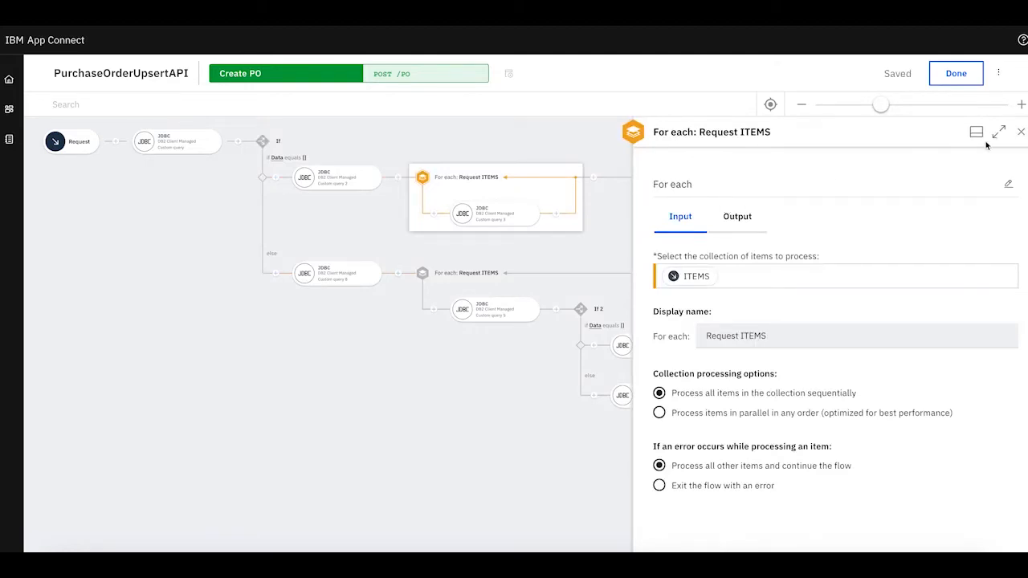
pyautogui.click(1021, 132)
pyautogui.click(484, 227)
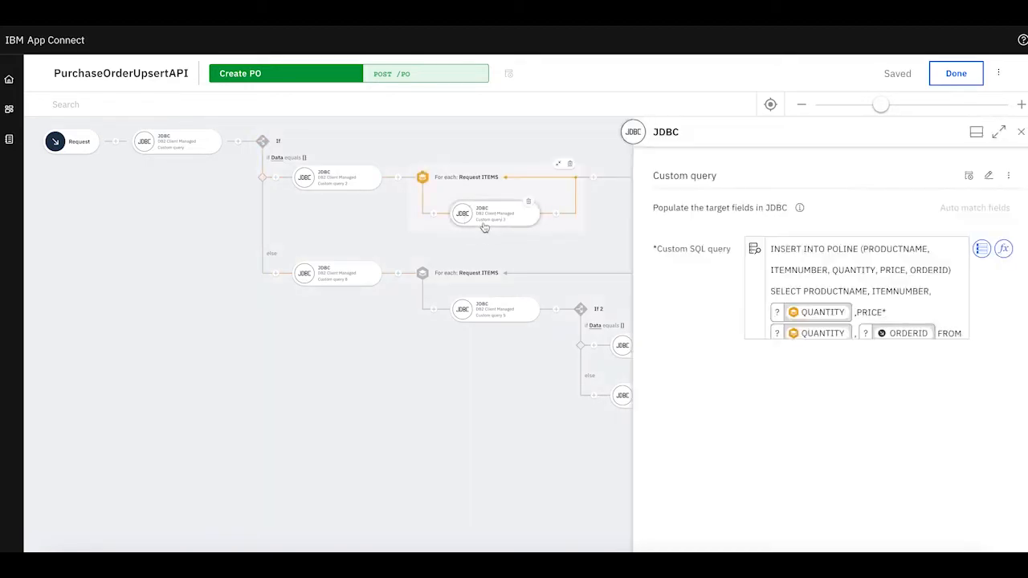
# - Read through the whole INSERT INTO POLINE query and its mapped parameters in the if branch's loop node, and close its settings
pyautogui.scroll(-1, 926, 285)
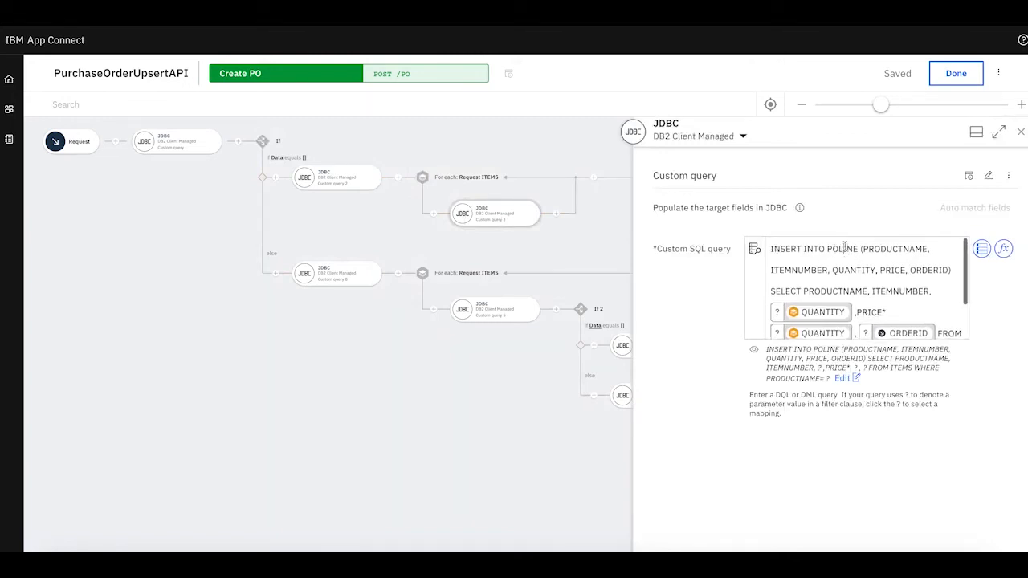
pyautogui.scroll(-1, 927, 285)
pyautogui.scroll(-3, 926, 281)
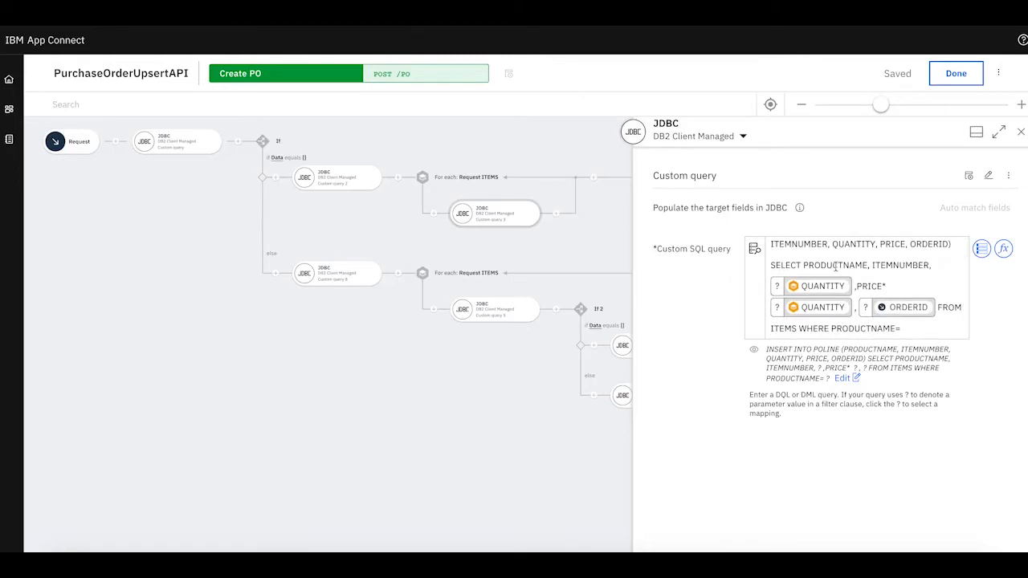
pyautogui.scroll(-3, 804, 289)
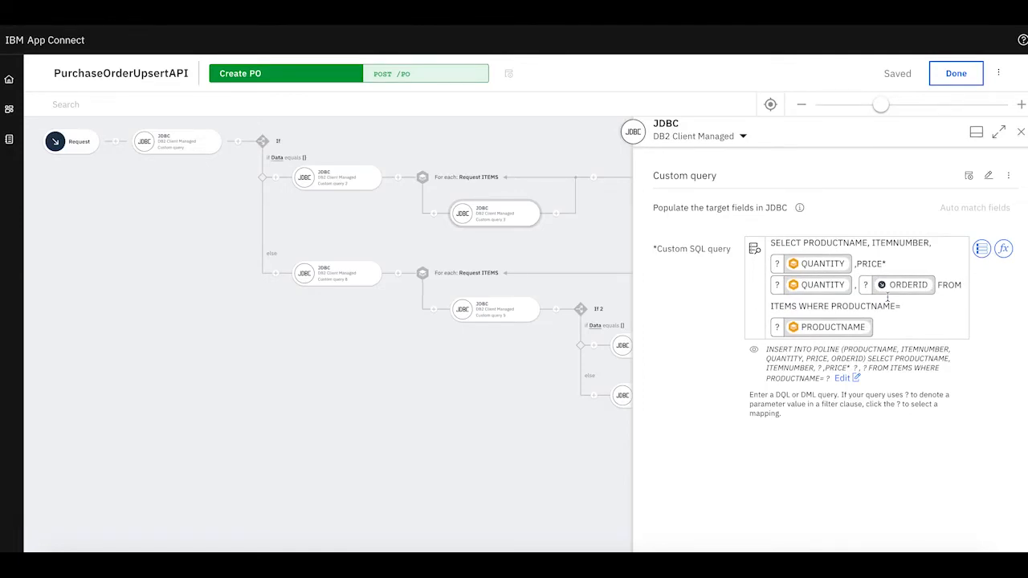
pyautogui.scroll(3, 888, 297)
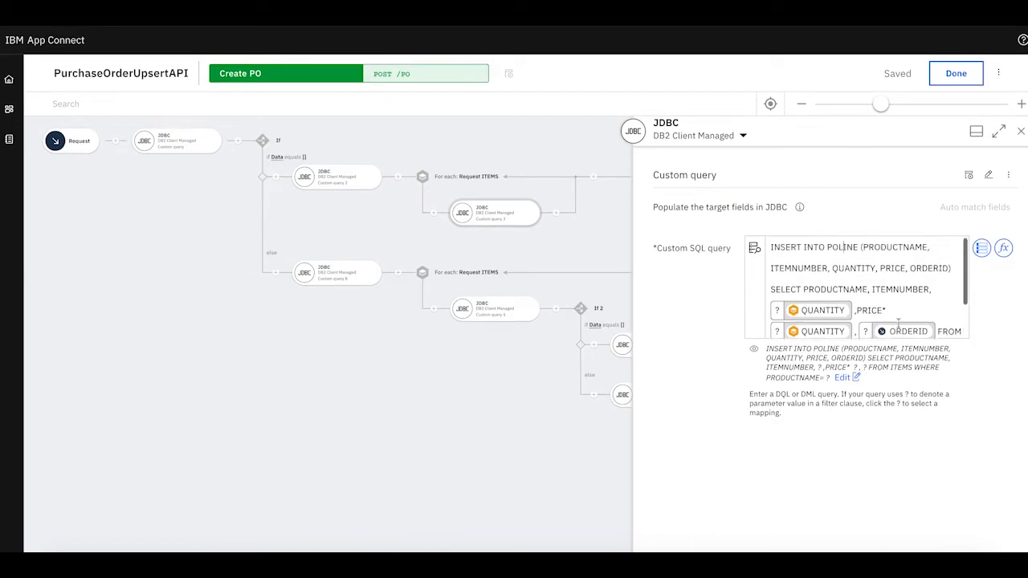
pyautogui.click(844, 250)
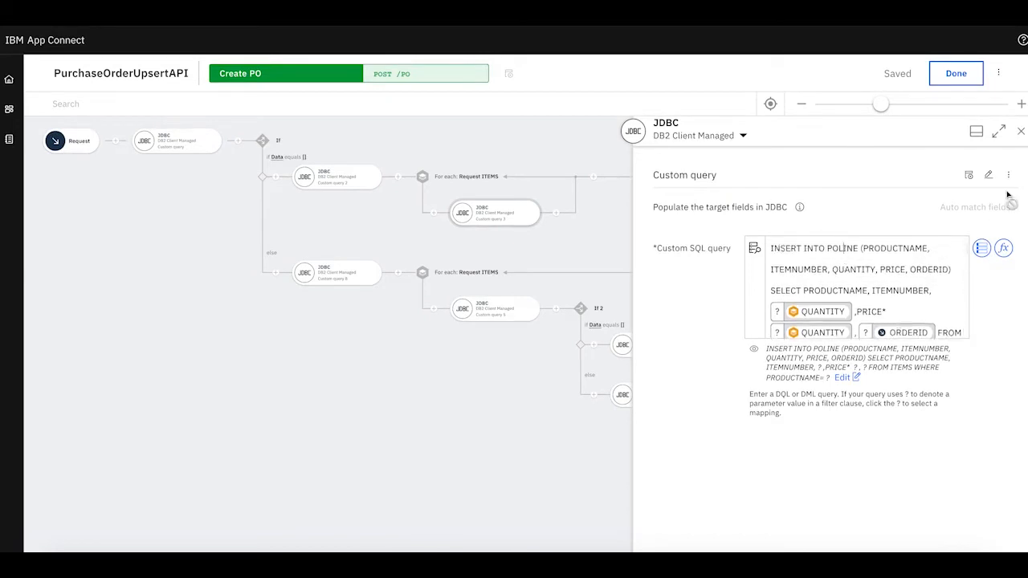
pyautogui.click(1021, 132)
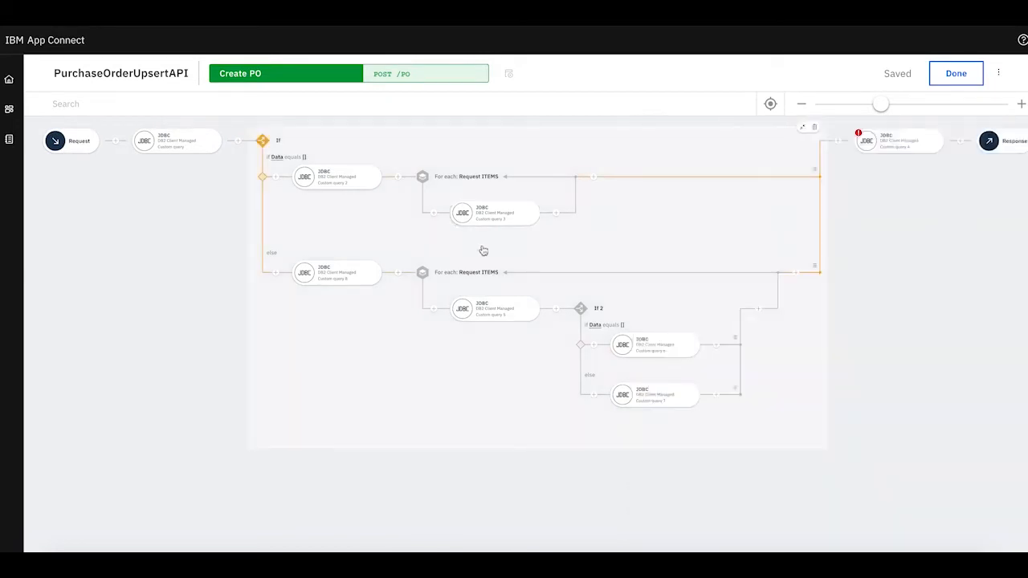
# - Examine the else branch's PORDER update query, its For each loop settings, and the POLINE select query inside that loop
pyautogui.click(336, 277)
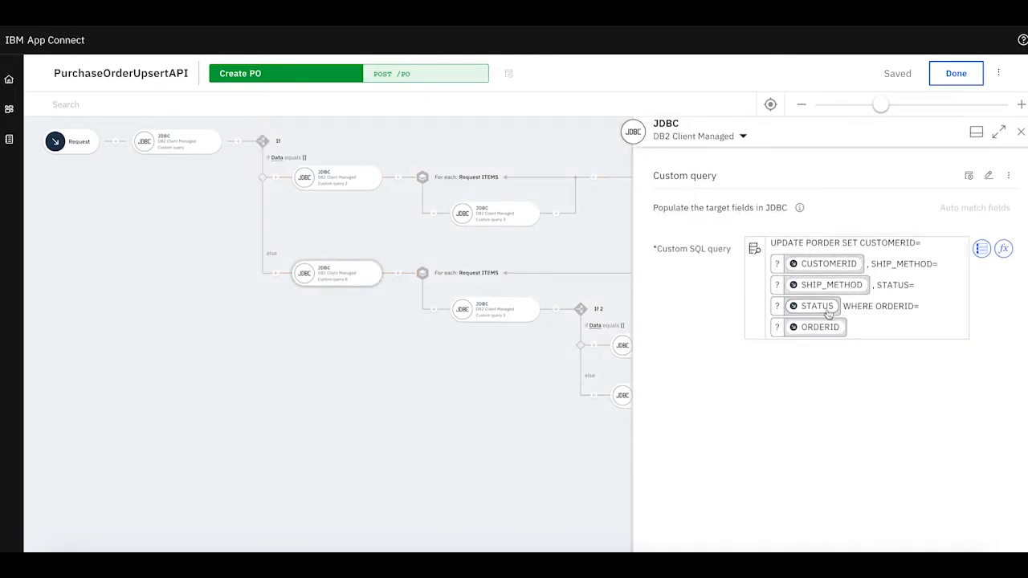
pyautogui.click(1021, 134)
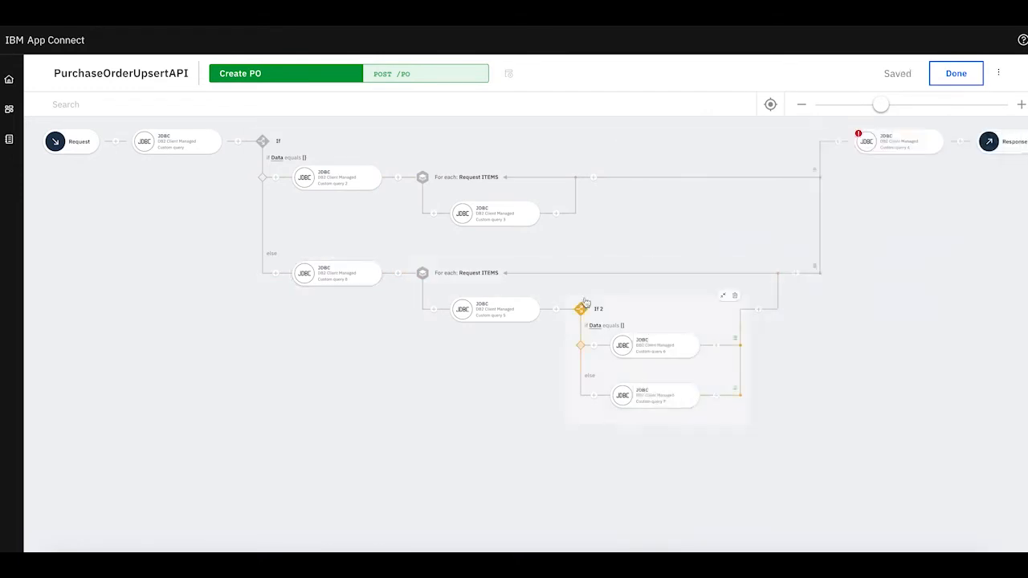
pyautogui.click(473, 280)
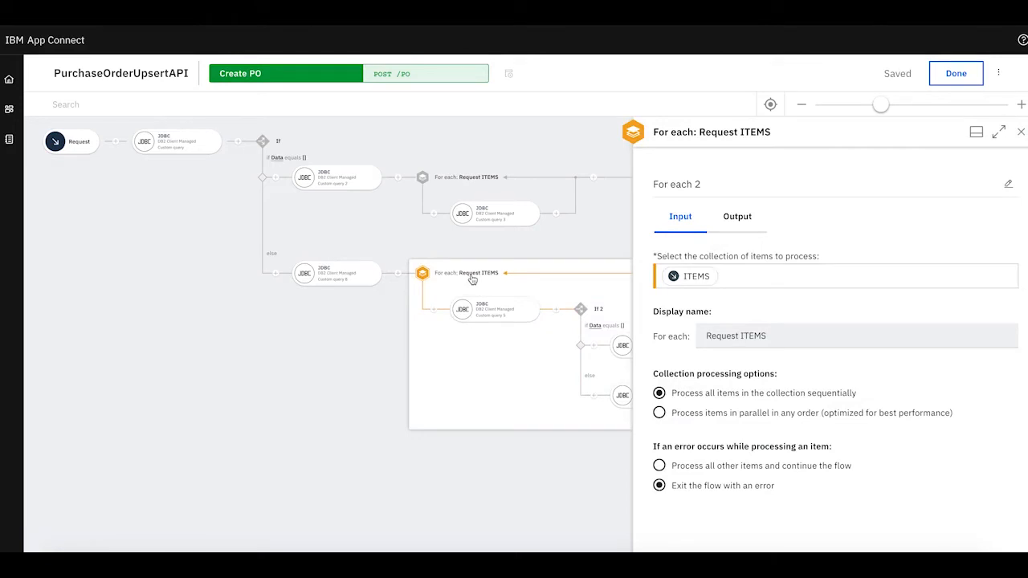
pyautogui.click(1021, 132)
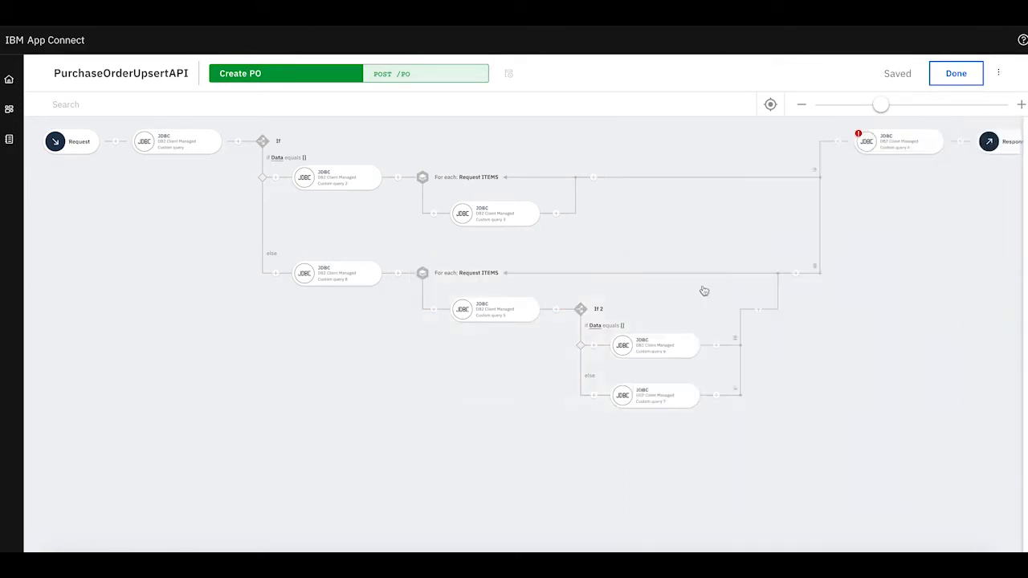
pyautogui.click(504, 314)
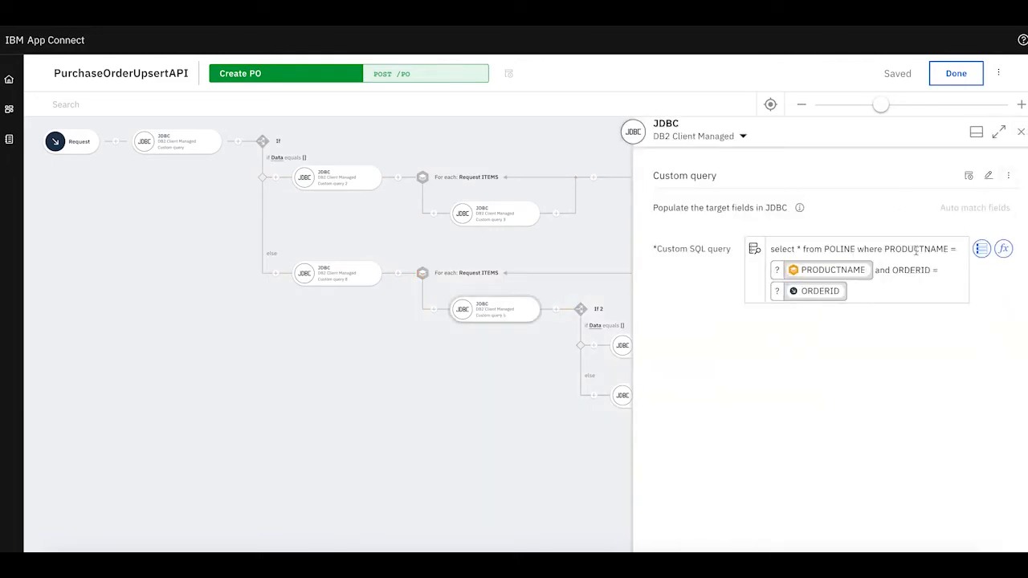
pyautogui.click(1020, 131)
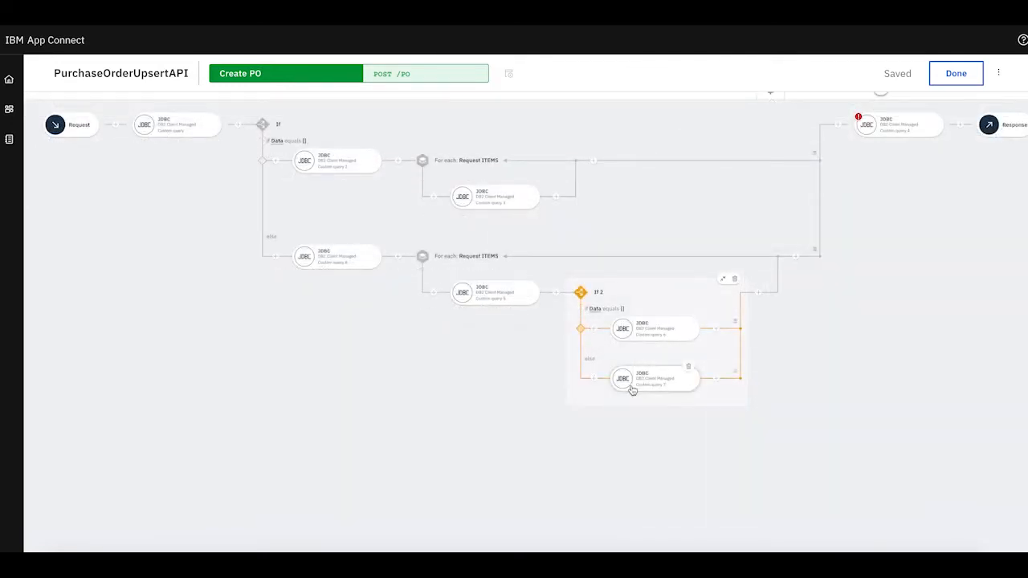
# - Examine the UPDATE POLINE query and its mapped parameters in the JDBC node of If 2's else branch
pyautogui.click(633, 389)
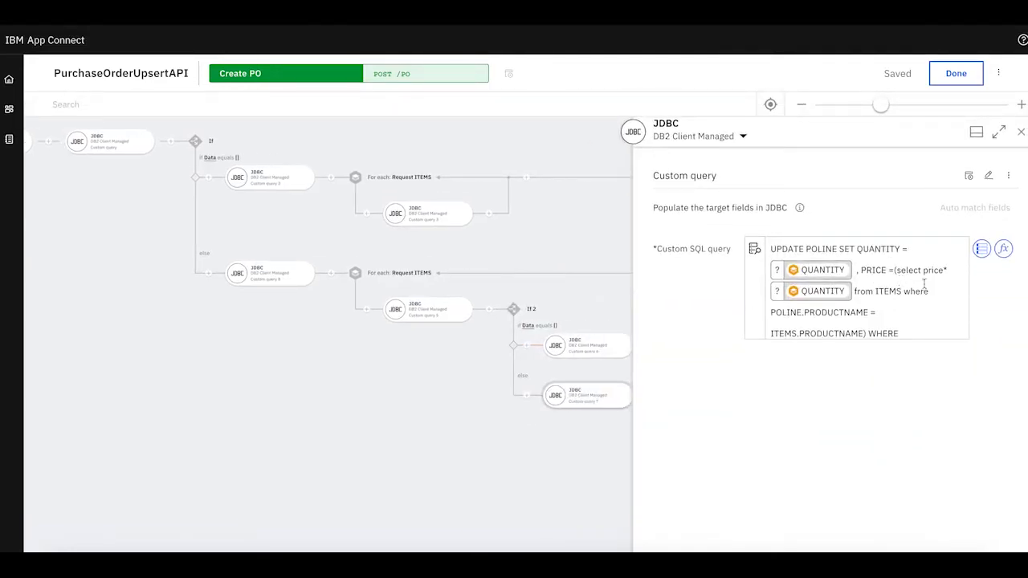
pyautogui.scroll(-1, 924, 283)
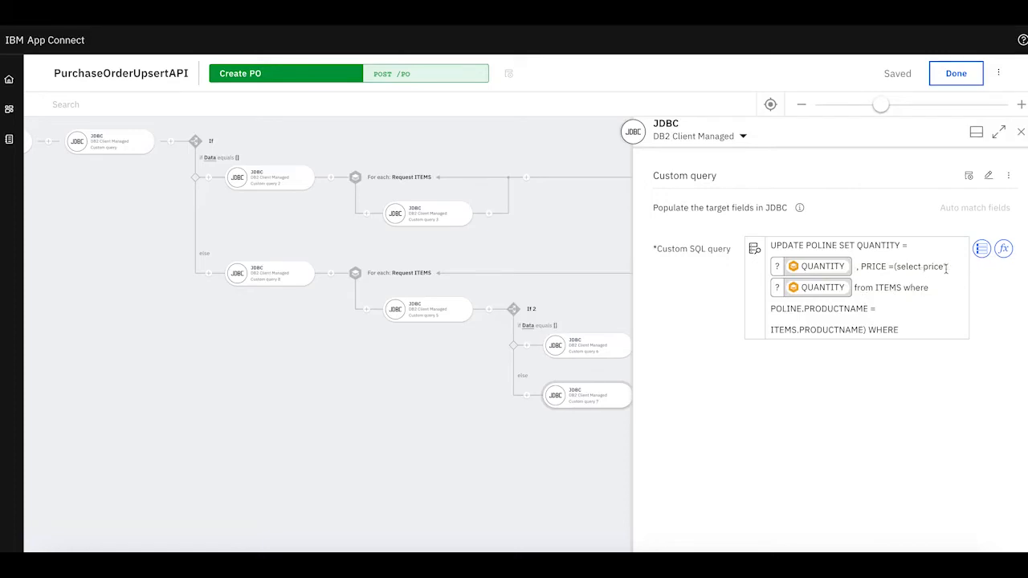
pyautogui.scroll(1, 836, 270)
pyautogui.scroll(-3, 840, 305)
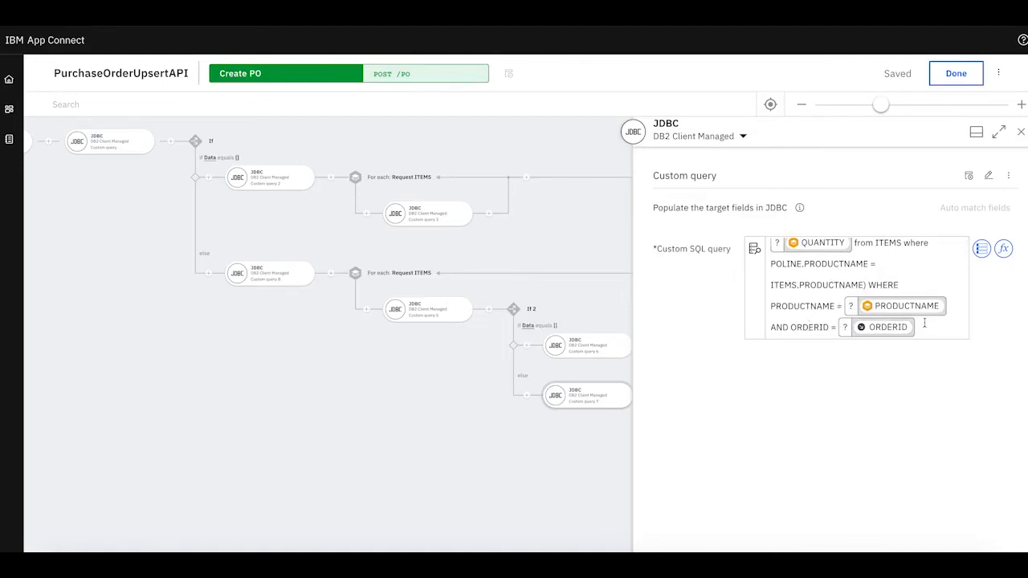
pyautogui.scroll(4, 943, 323)
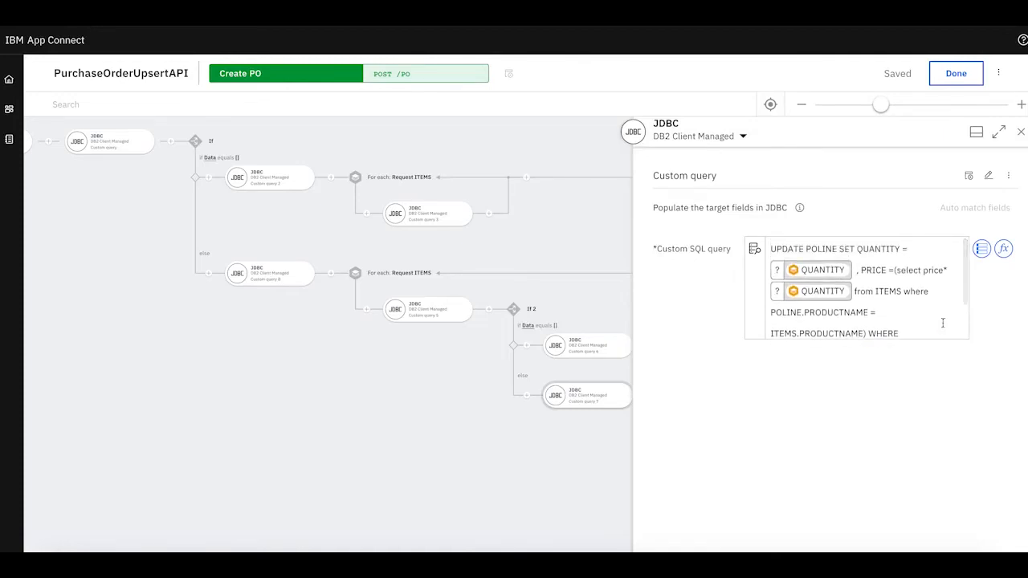
pyautogui.click(1021, 131)
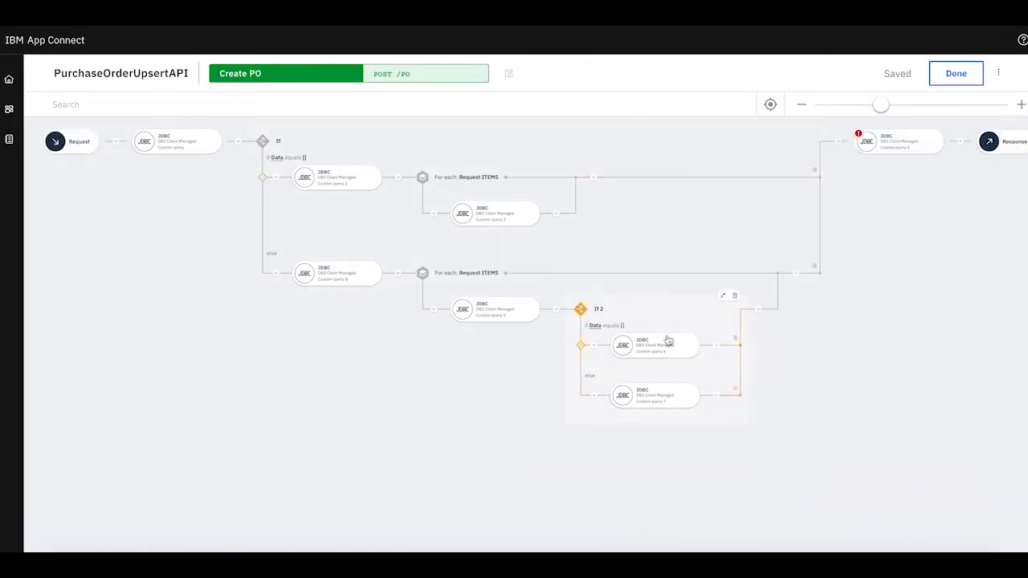
# - Examine the INSERT INTO POLINE query in the JDBC node of If 2's first branch, and close its settings
pyautogui.click(656, 351)
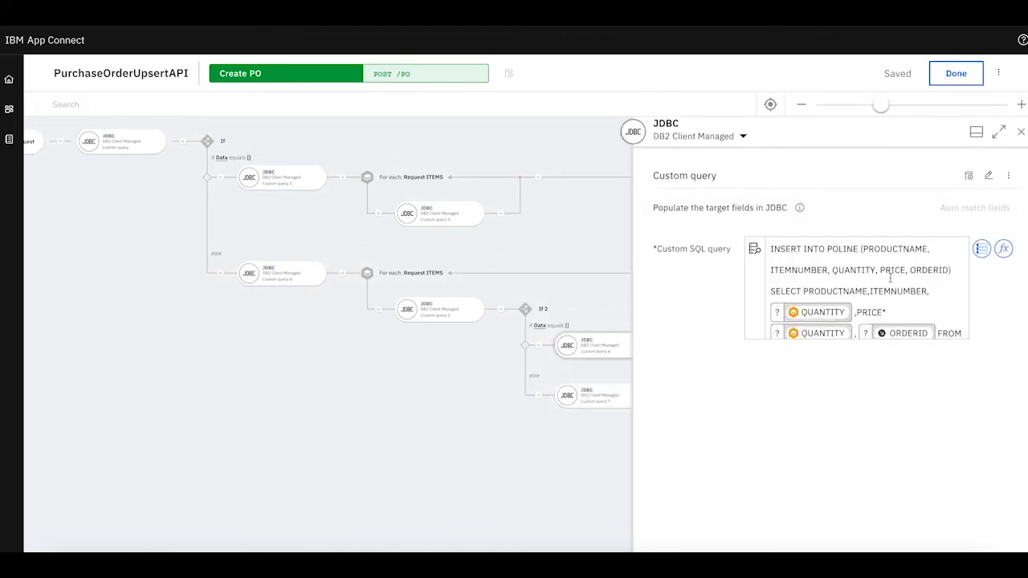
pyautogui.scroll(-1, 890, 279)
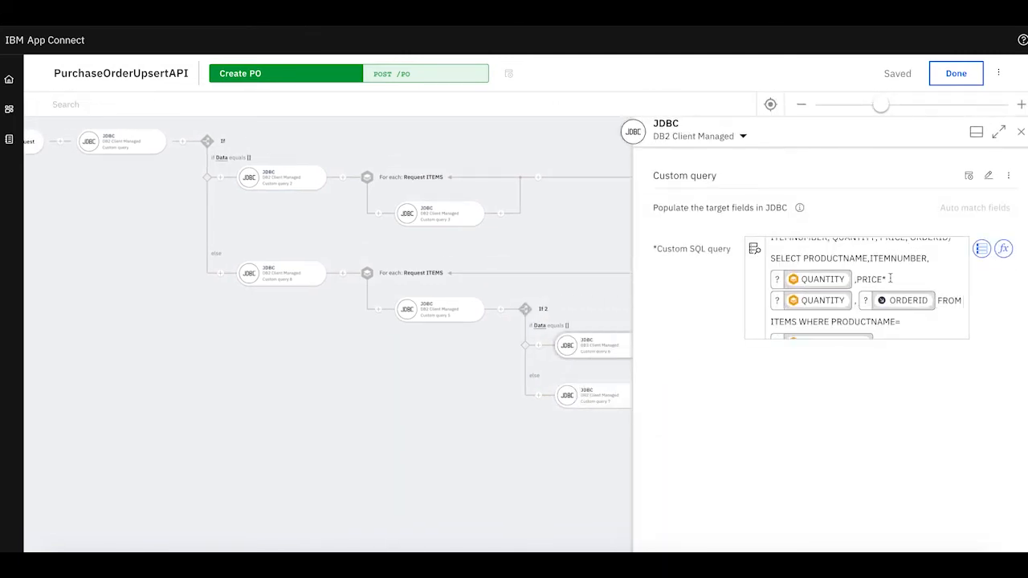
pyautogui.scroll(-1, 891, 278)
pyautogui.scroll(3, 890, 279)
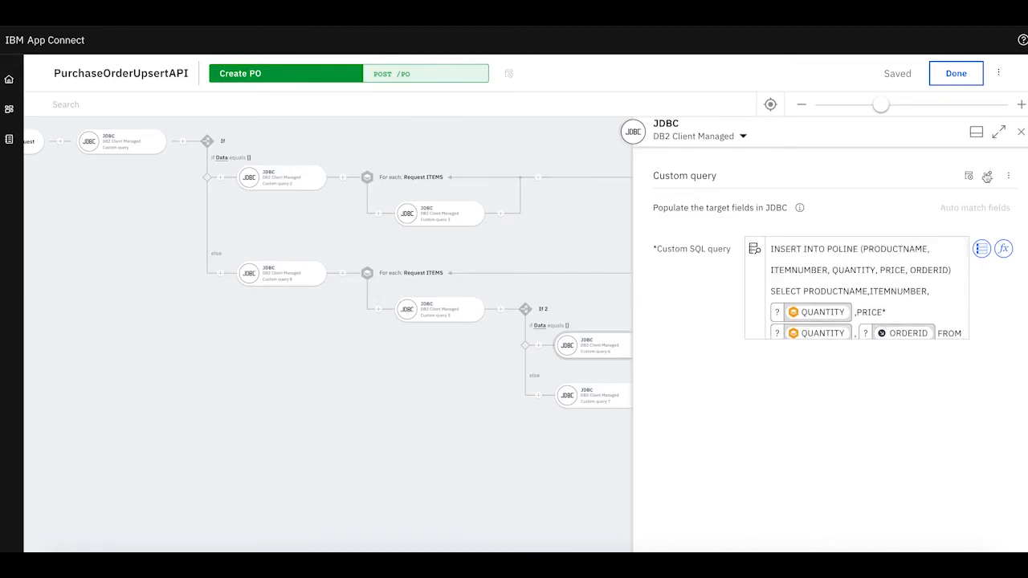
pyautogui.click(1021, 131)
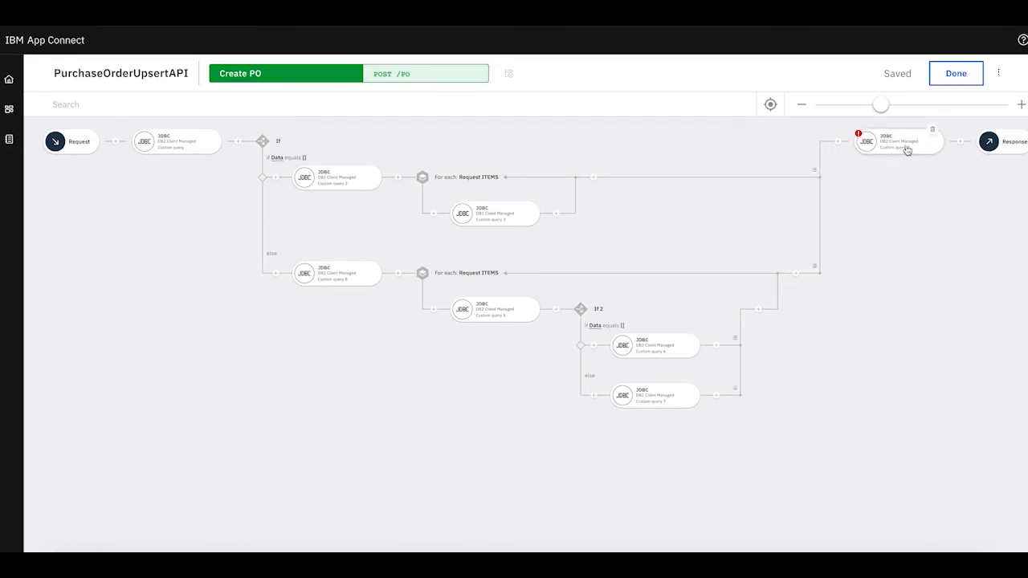
# - Copy the SELECT statement joining PORDER and POLINE by ORDERID from the TextEdit notes into the custom SQL query of the last JDBC node before the Response
pyautogui.click(907, 148)
pyautogui.click(807, 252)
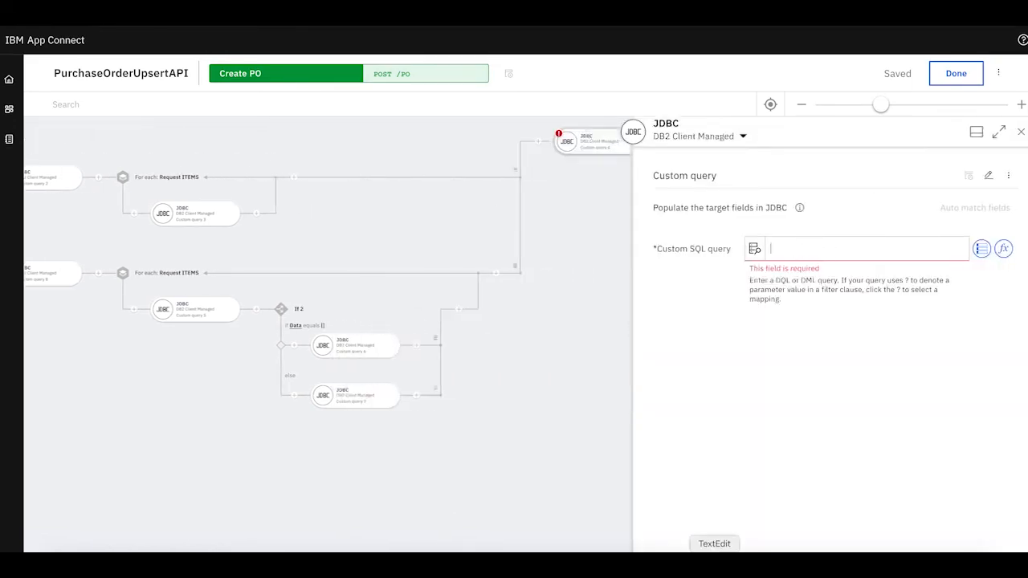
pyautogui.click(715, 566)
pyautogui.moveTo(482, 135); pyautogui.dragTo(274, 98)
pyautogui.hotkey('ctrl', 'c')
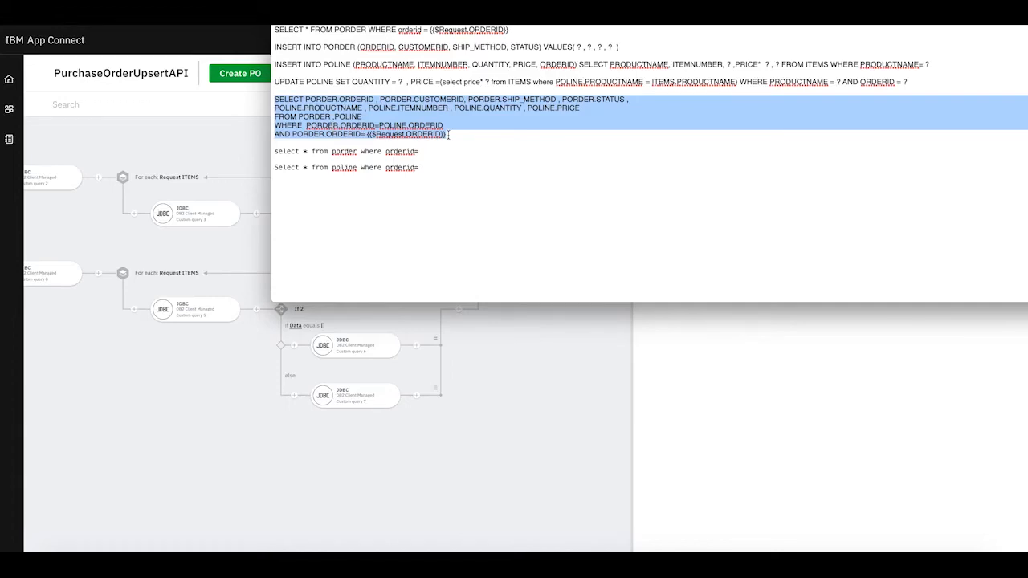
pyautogui.moveTo(368, 134); pyautogui.dragTo(446, 134)
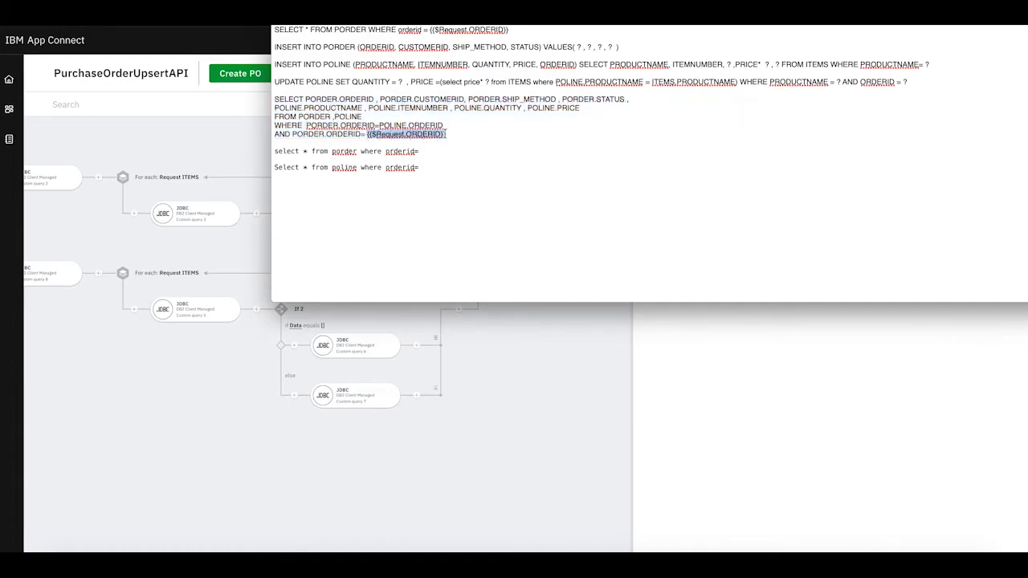
pyautogui.hotkey('alt', 'Tab')
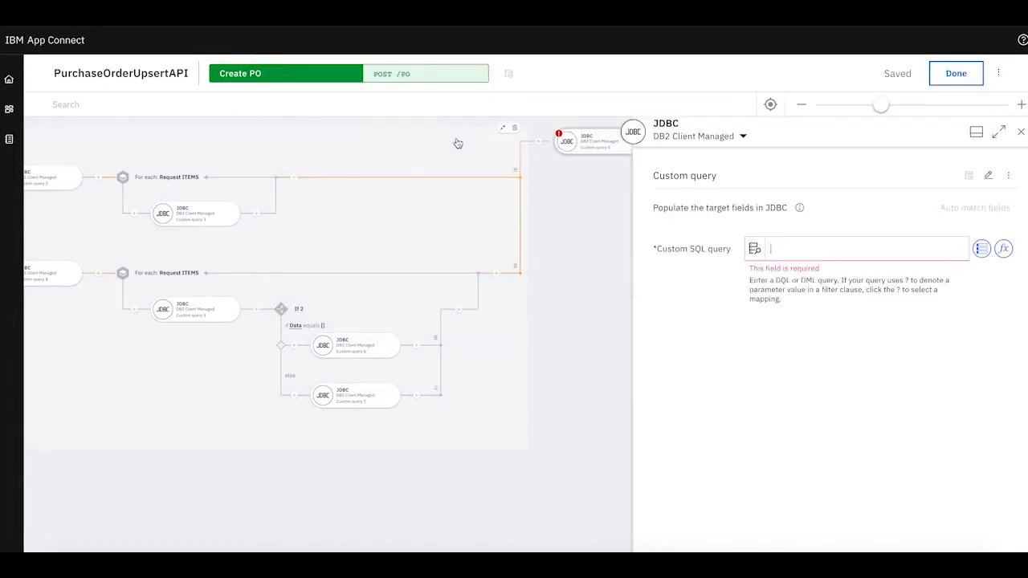
pyautogui.click(795, 250)
pyautogui.hotkey('ctrl', 'v')
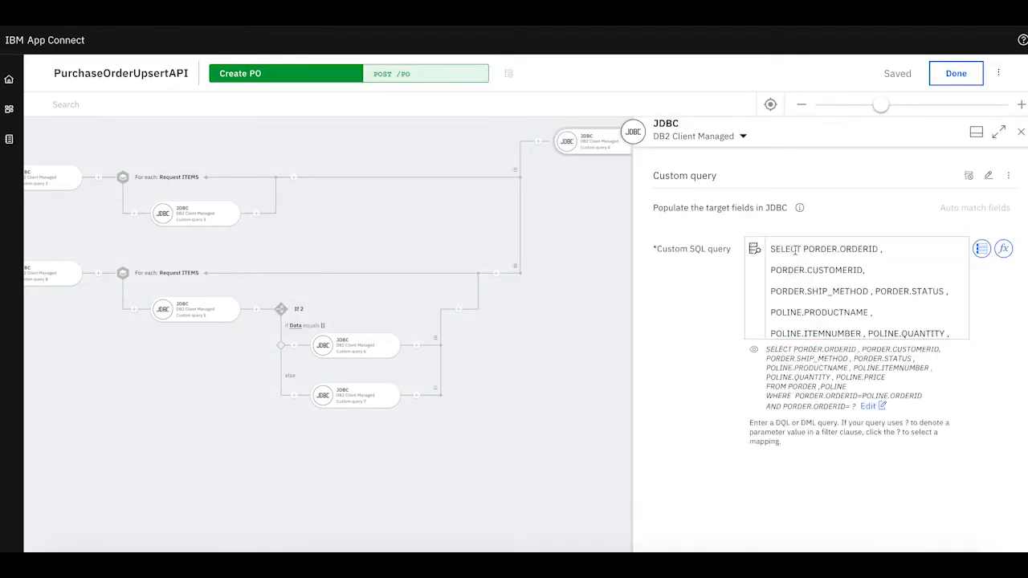
pyautogui.scroll(-3, 867, 302)
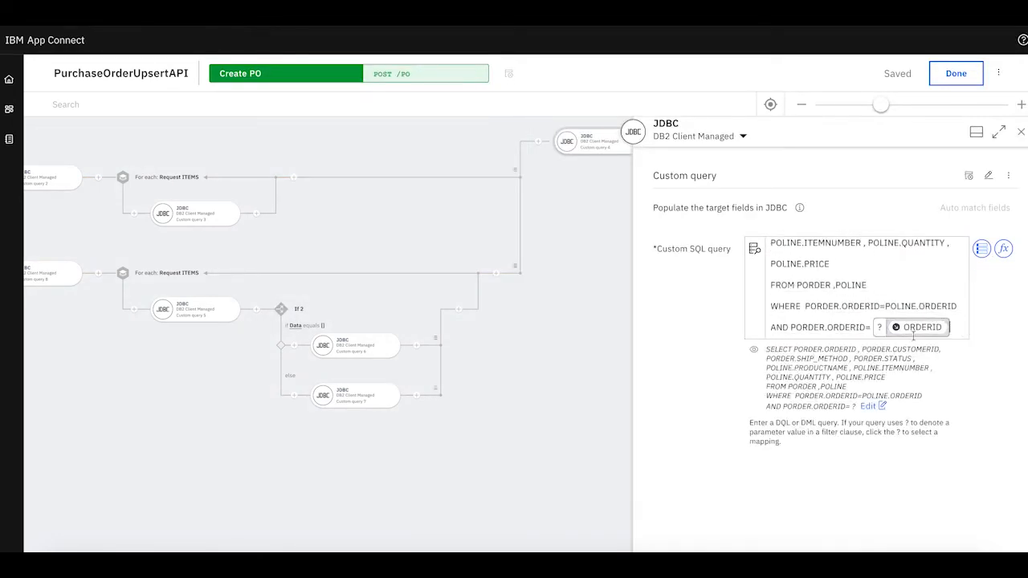
pyautogui.scroll(5, 914, 321)
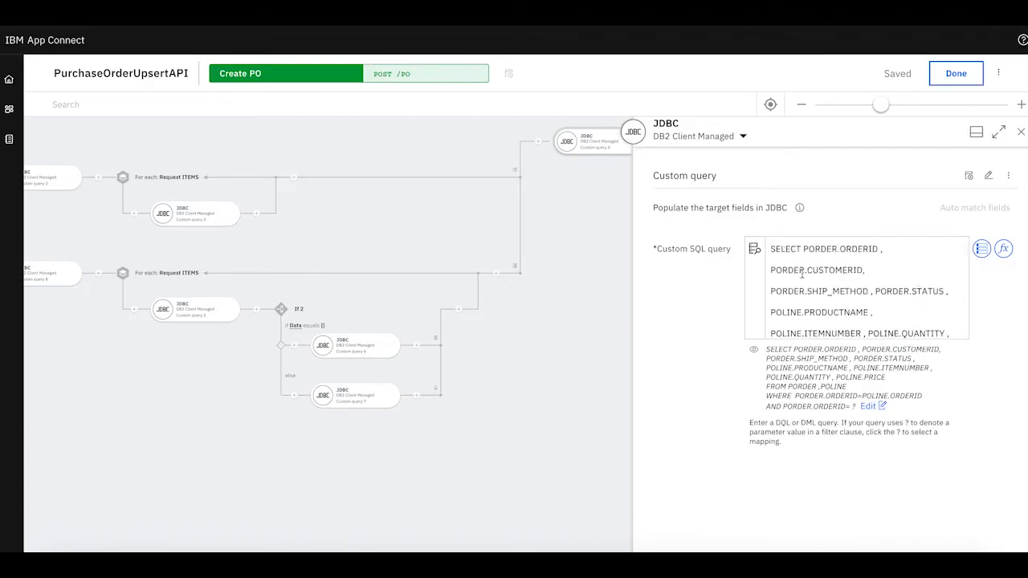
pyautogui.click(1021, 132)
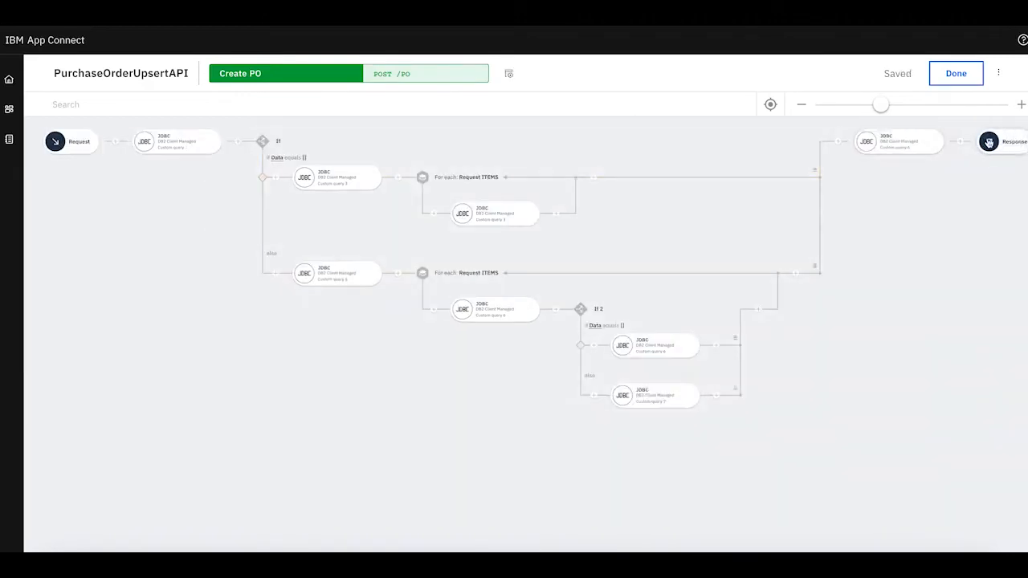
# - Check the Response node's mappings, finish editing the Create PO flow, and start the API
pyautogui.click(989, 142)
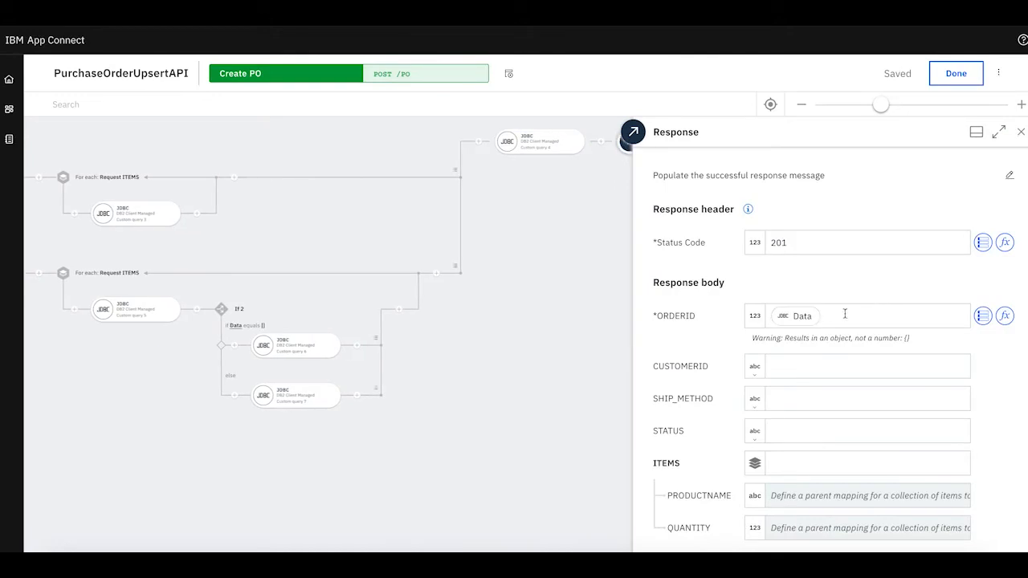
pyautogui.click(1021, 132)
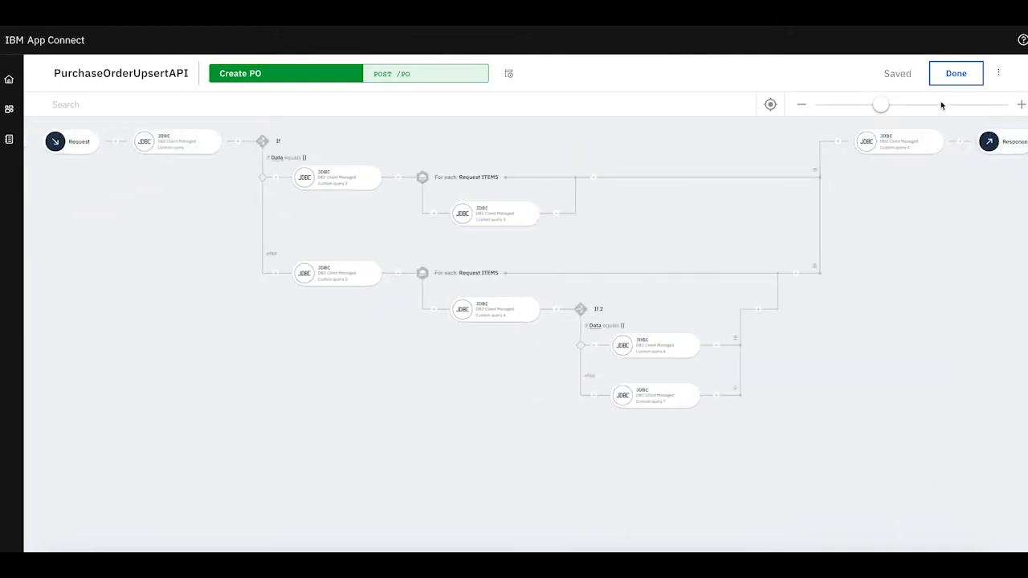
pyautogui.click(968, 74)
pyautogui.click(983, 75)
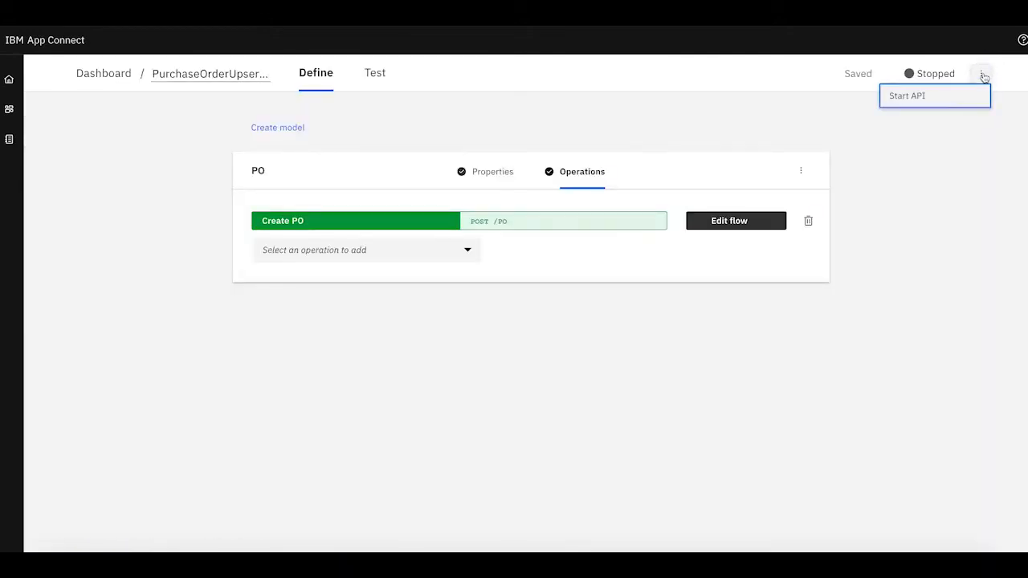
pyautogui.click(911, 96)
# - Open the test form of the POST /PO operation and paste the order JSON with 50 display and 6 keyboard items as body data
pyautogui.click(378, 74)
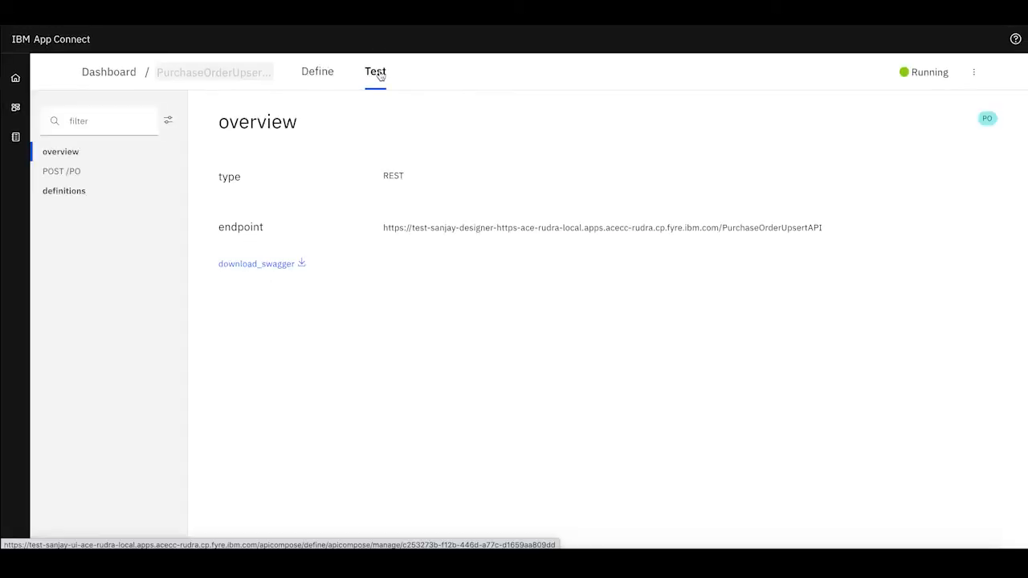
pyautogui.click(61, 171)
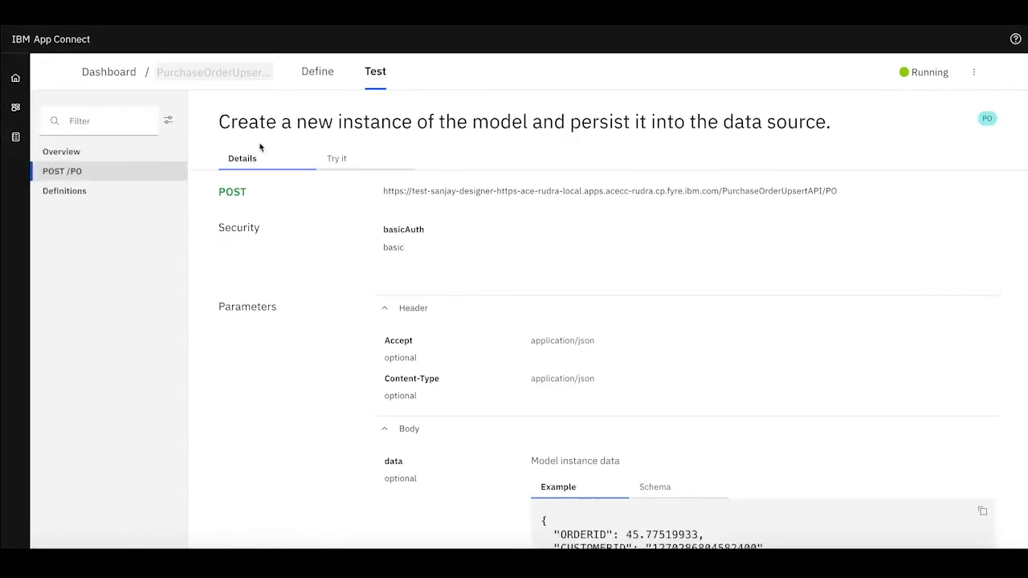
pyautogui.click(341, 159)
pyautogui.scroll(-3, 458, 273)
pyautogui.click(457, 424)
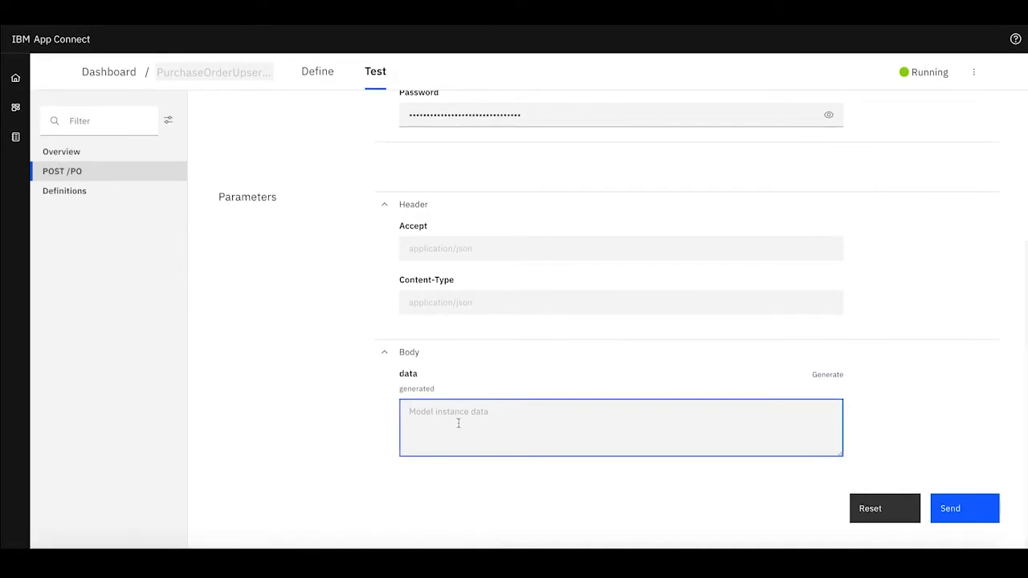
pyautogui.hotkey('ctrl', 'v')
pyautogui.scroll(3, 482, 427)
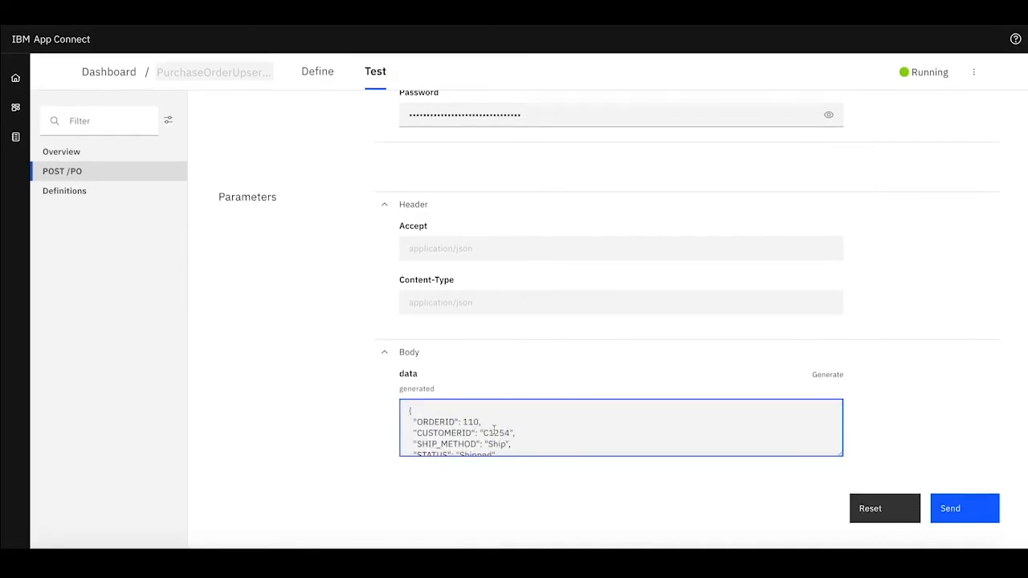
pyautogui.scroll(-5, 494, 430)
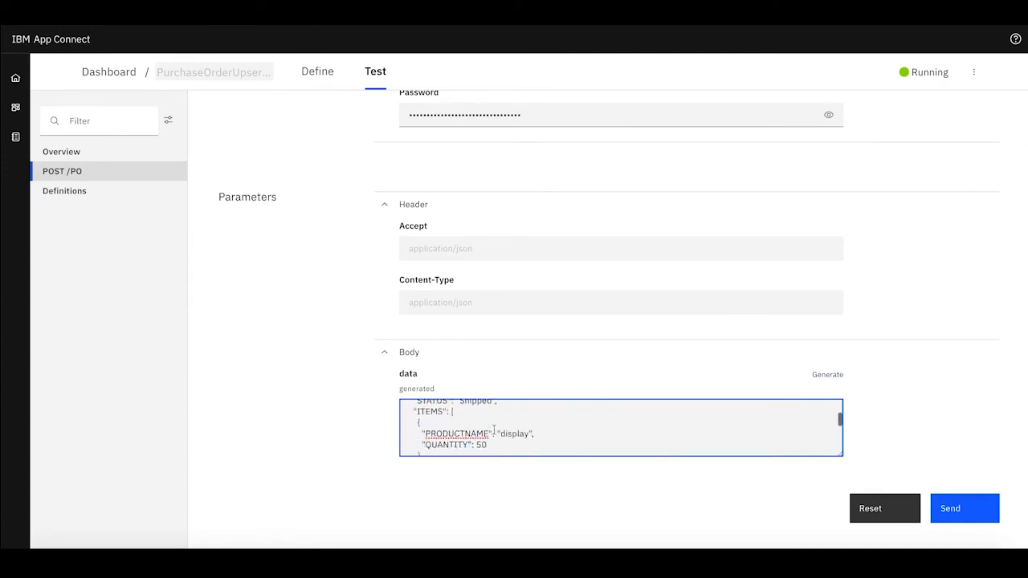
pyautogui.scroll(-3, 494, 430)
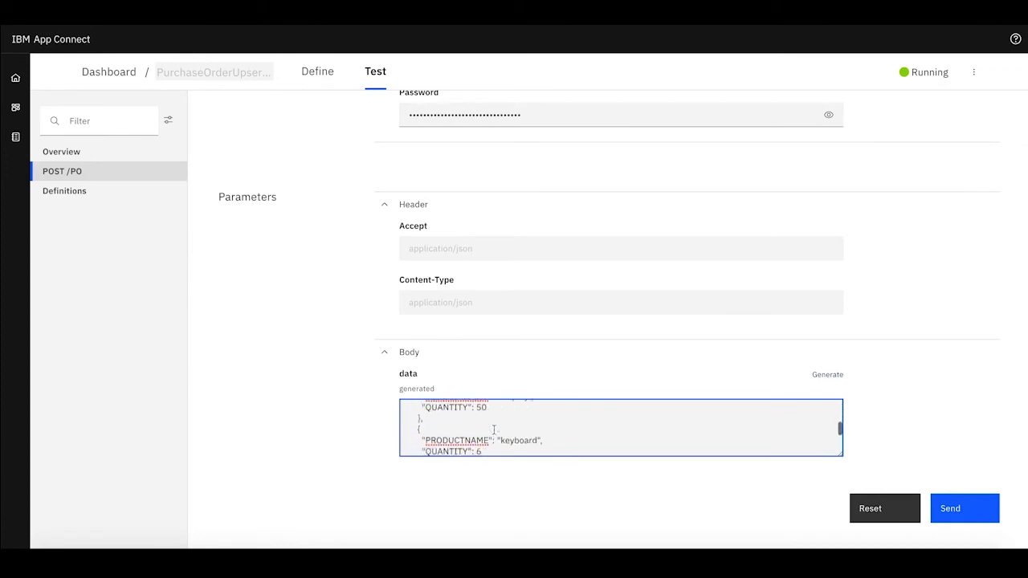
pyautogui.scroll(-3, 494, 430)
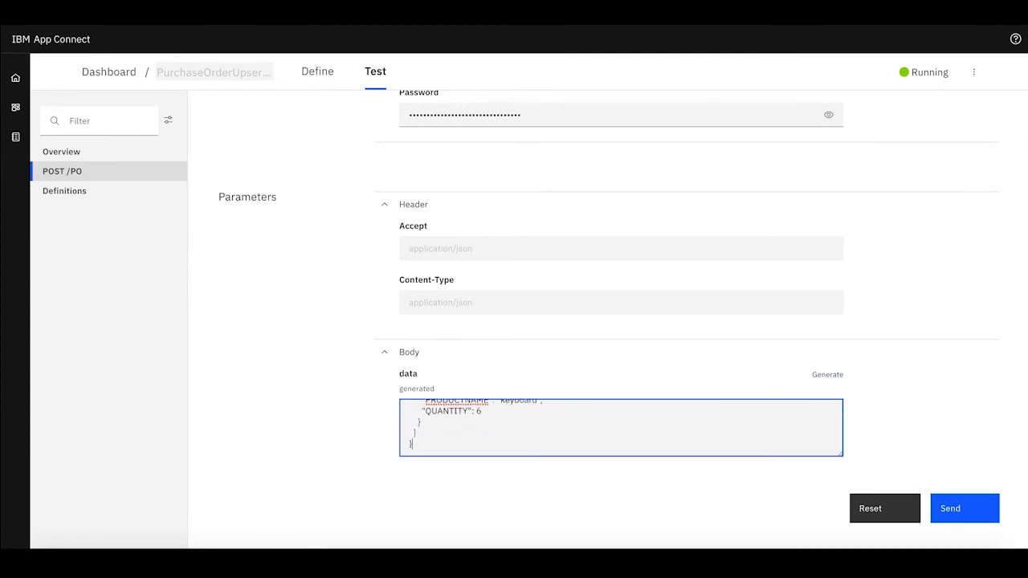
# - Switch to Terminal and query all columns of the porder table in db2 for the ORDERID used in the request body
pyautogui.click(619, 564)
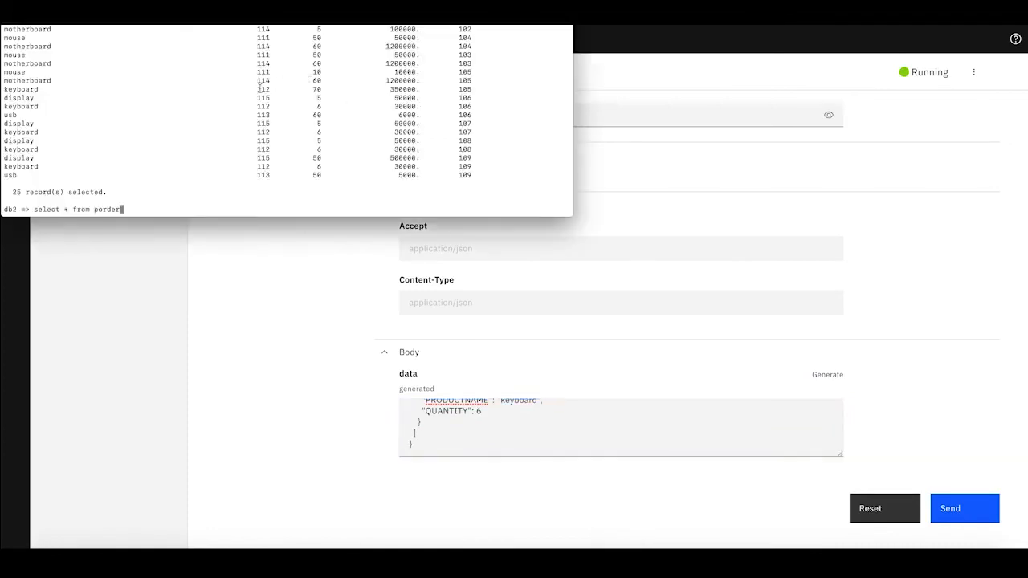
pyautogui.write('where orderid=110')
pyautogui.press('Return')
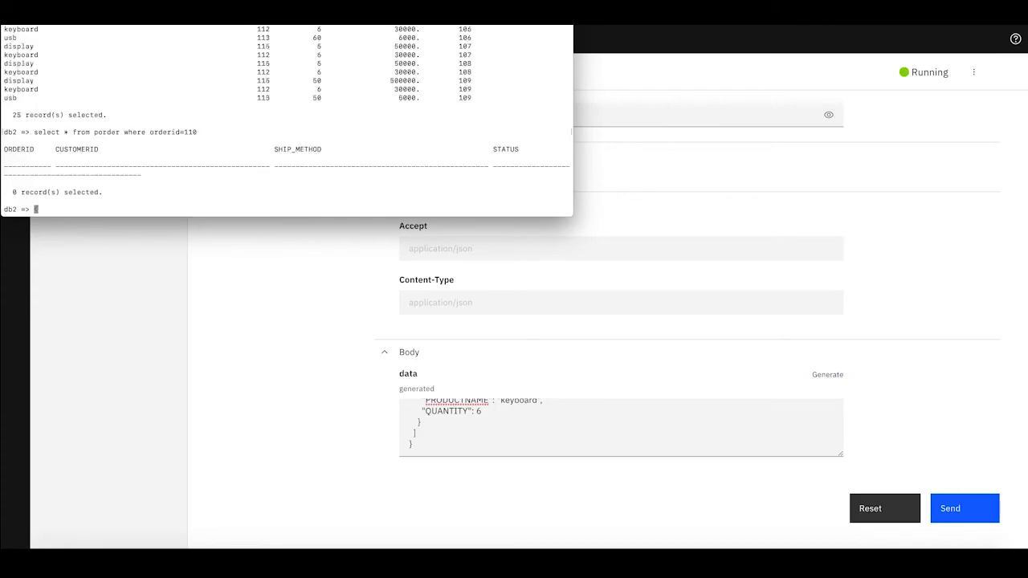
# - Return to App Connect, send the POST /PO request, and review the order lines in its response
pyautogui.click(903, 452)
pyautogui.click(966, 513)
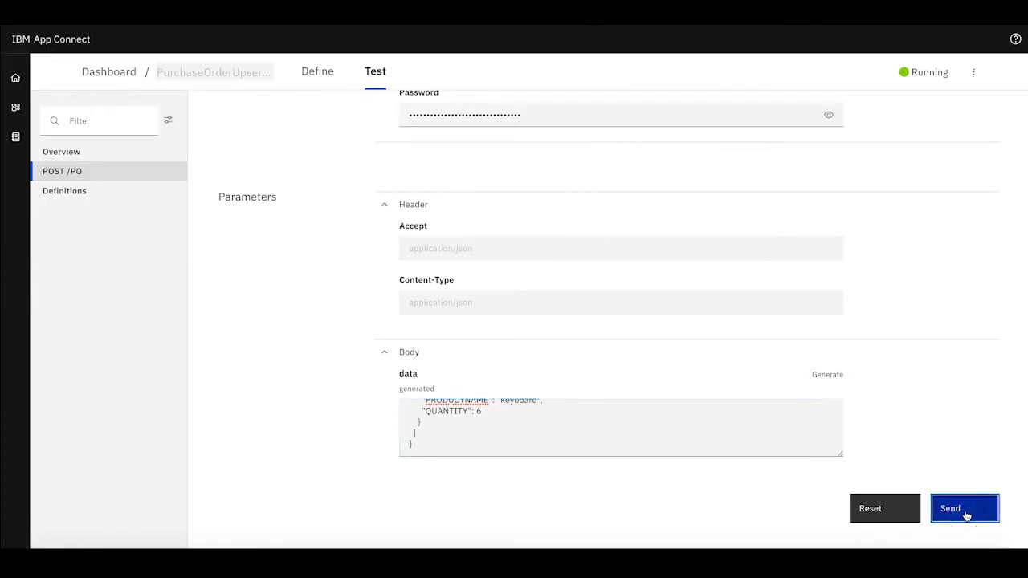
pyautogui.scroll(-7, 797, 427)
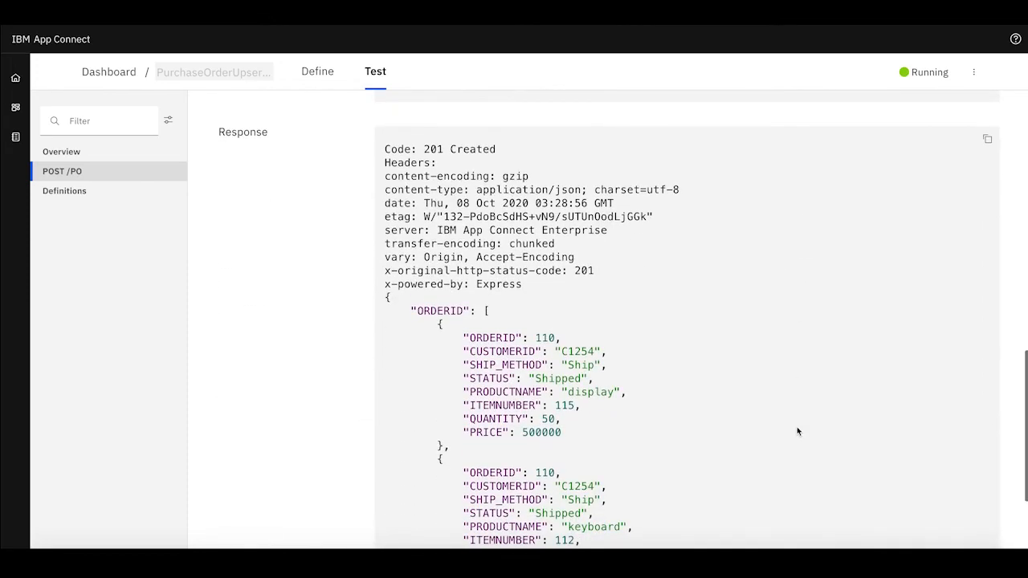
pyautogui.scroll(-3, 797, 431)
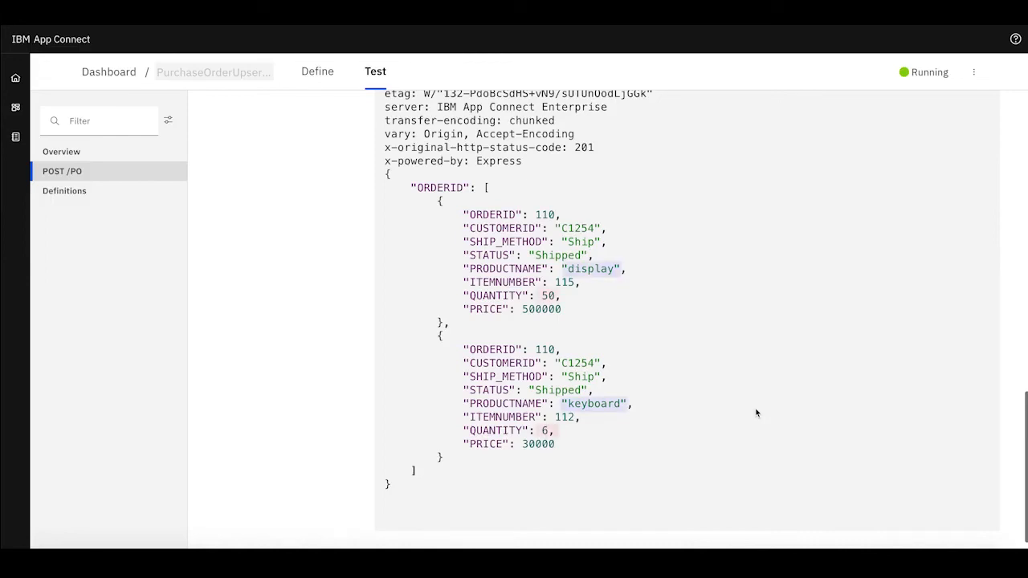
# - Switch to Terminal and query the porder and poline tables in db2 for the ORDERID just submitted
pyautogui.hotkey('alt', 'Tab')
pyautogui.write('sele')
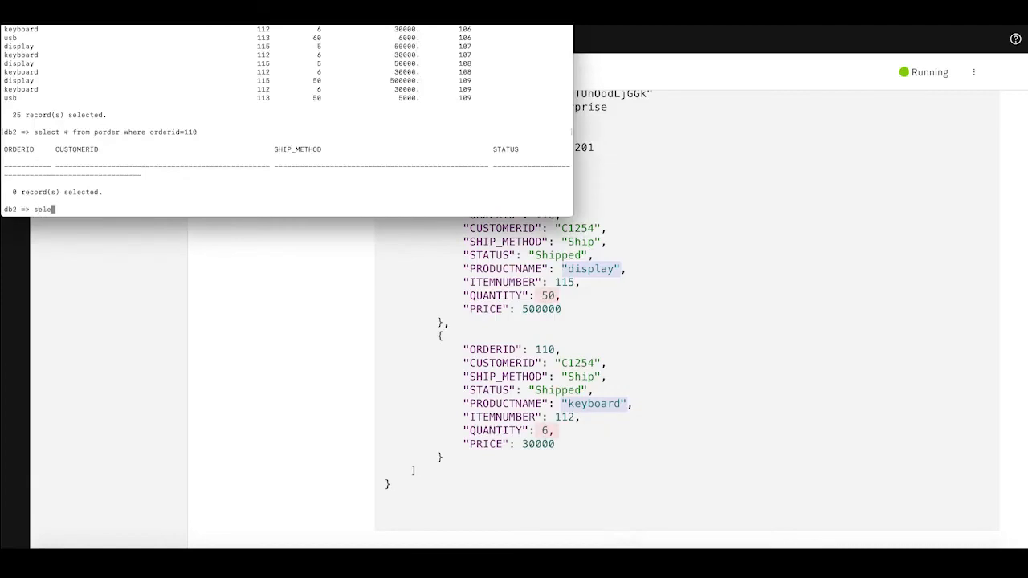
pyautogui.write('ct * from porder where orderid=110')
pyautogui.press('Return')
pyautogui.write('select ')
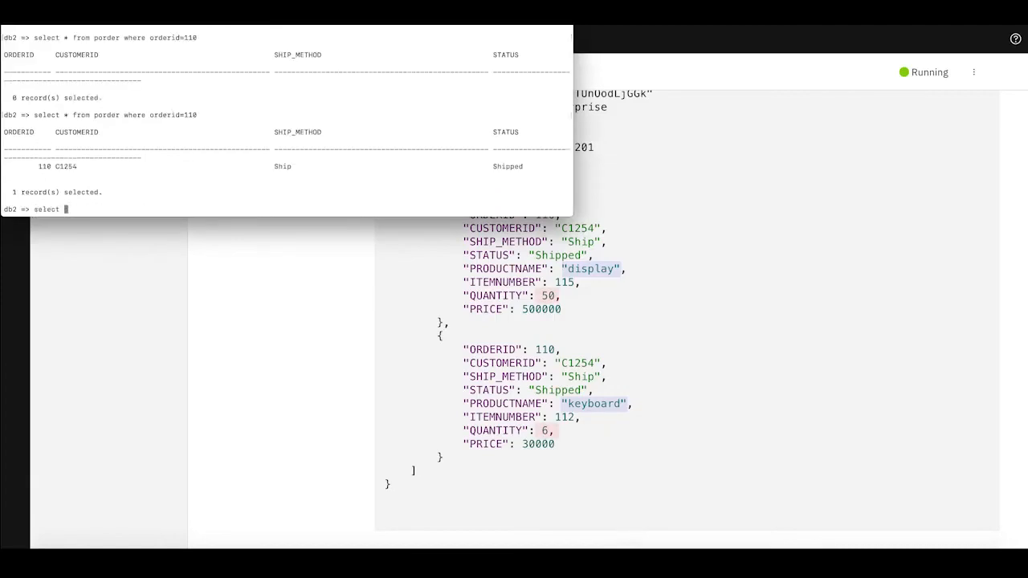
pyautogui.write('* from poline where orderid=110')
pyautogui.press('Return')
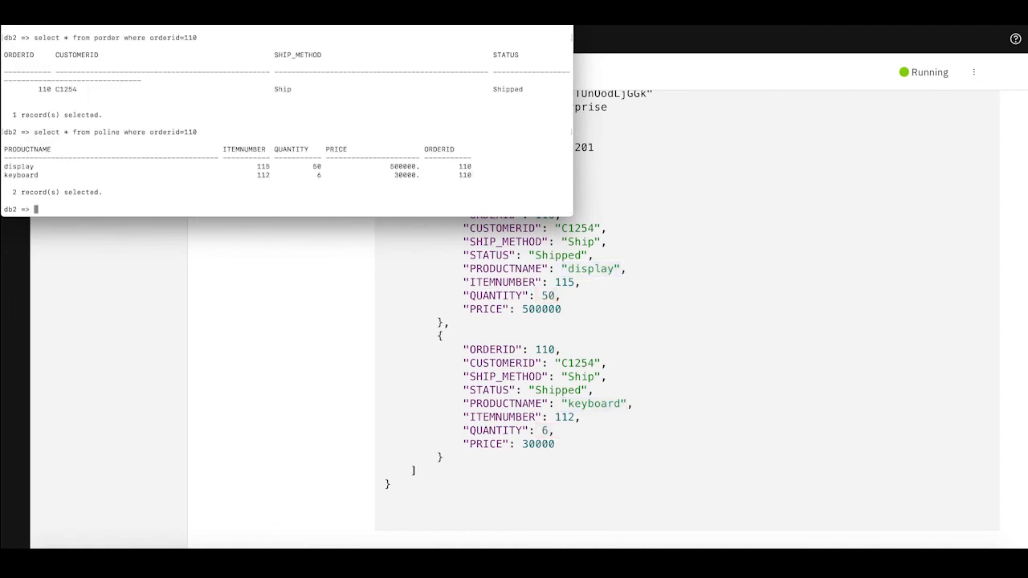
# - In App Connect's request body, set the display item's QUANTITY to 5 and the keyboard item's QUANTITY to 10
pyautogui.scroll(8, 667, 314)
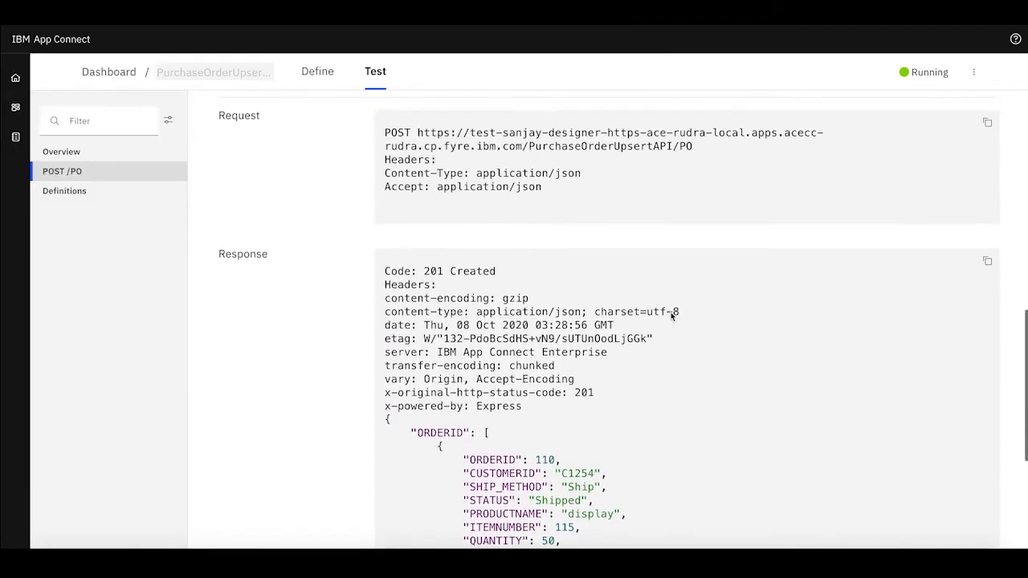
pyautogui.click(589, 273)
pyautogui.scroll(1, 589, 273)
pyautogui.click(498, 262)
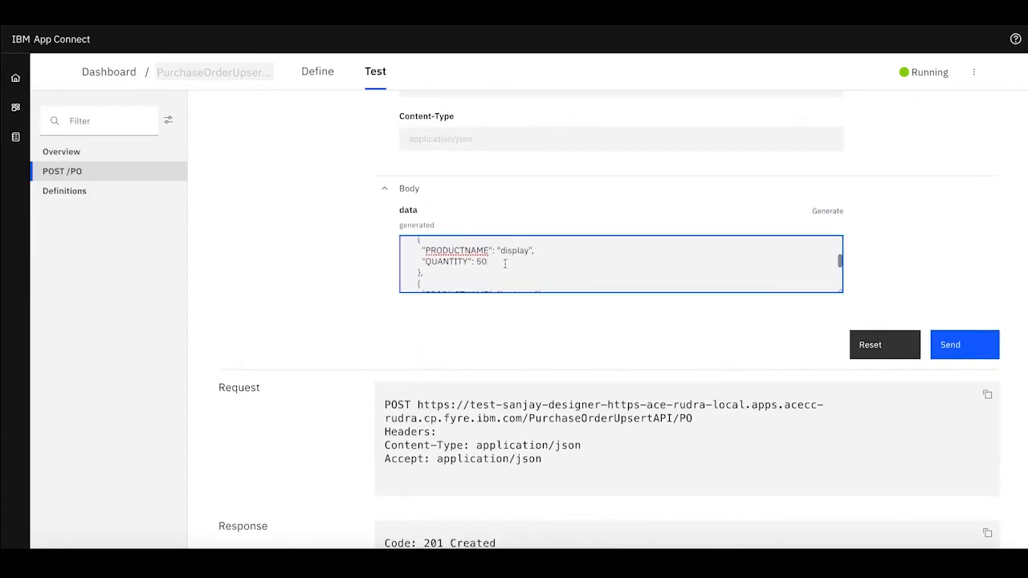
pyautogui.press('BackSpace')
pyautogui.scroll(-3, 531, 290)
pyautogui.click(493, 270)
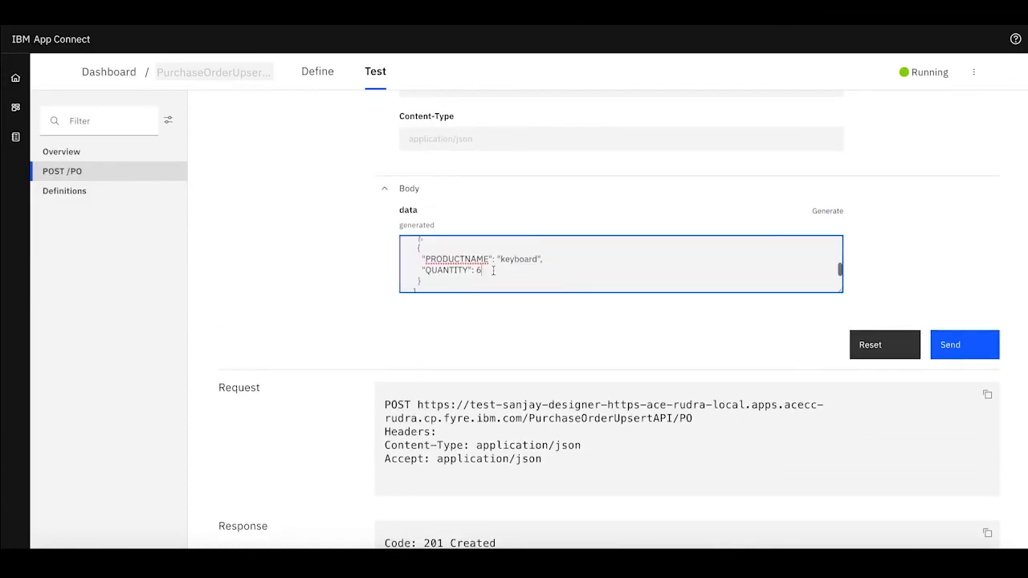
pyautogui.press('BackSpace')
pyautogui.write('10')
# - Duplicate the keyboard item in the body's ITEMS array and change the copy to PRODUCTNAME "usb" with QUANTITY 50
pyautogui.moveTo(415, 242); pyautogui.dragTo(421, 278)
pyautogui.click(421, 280)
pyautogui.scroll(-1, 482, 265)
pyautogui.scroll(2, 487, 253)
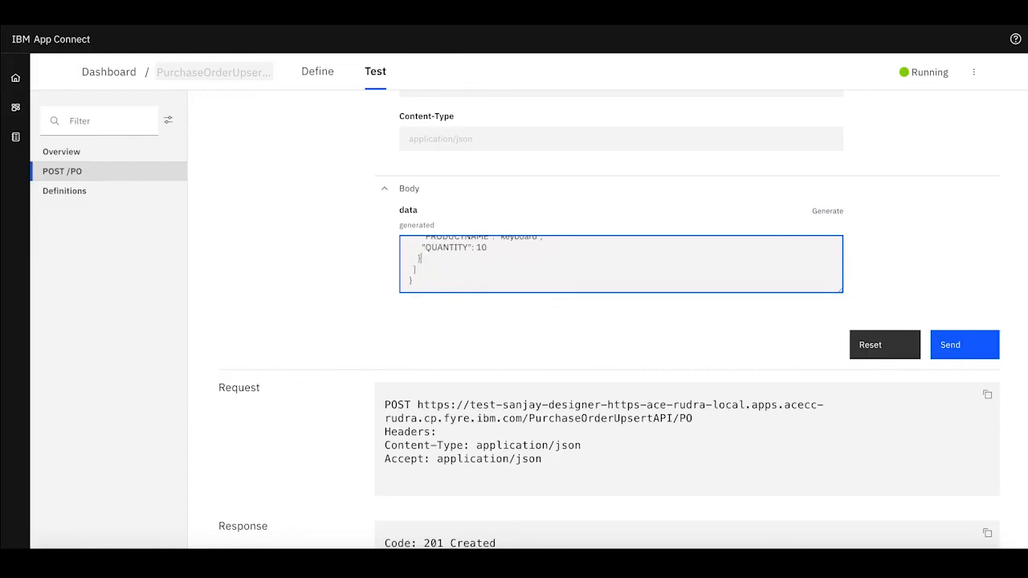
pyautogui.doubleClick(519, 264)
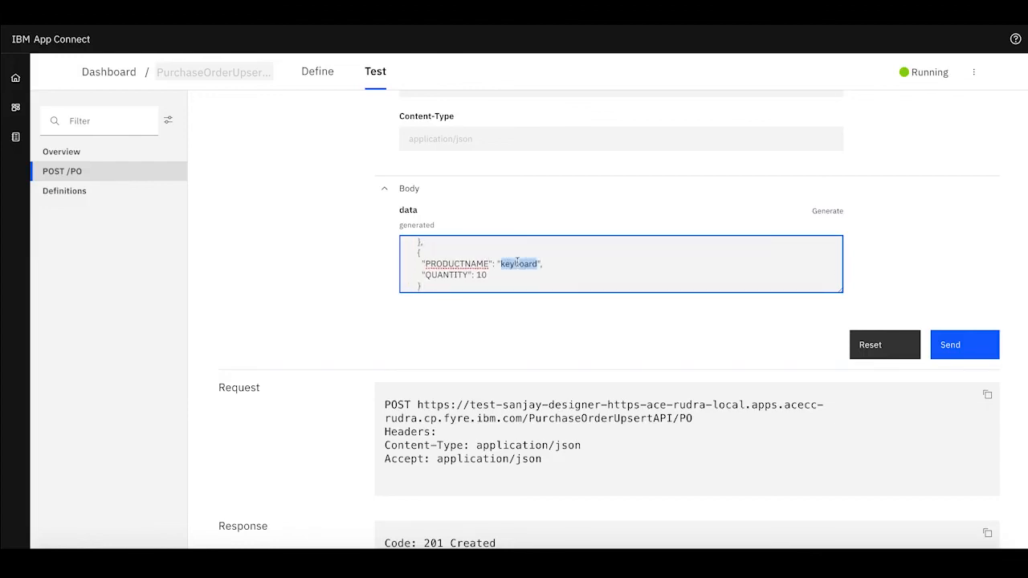
pyautogui.write('usb')
pyautogui.click(490, 275)
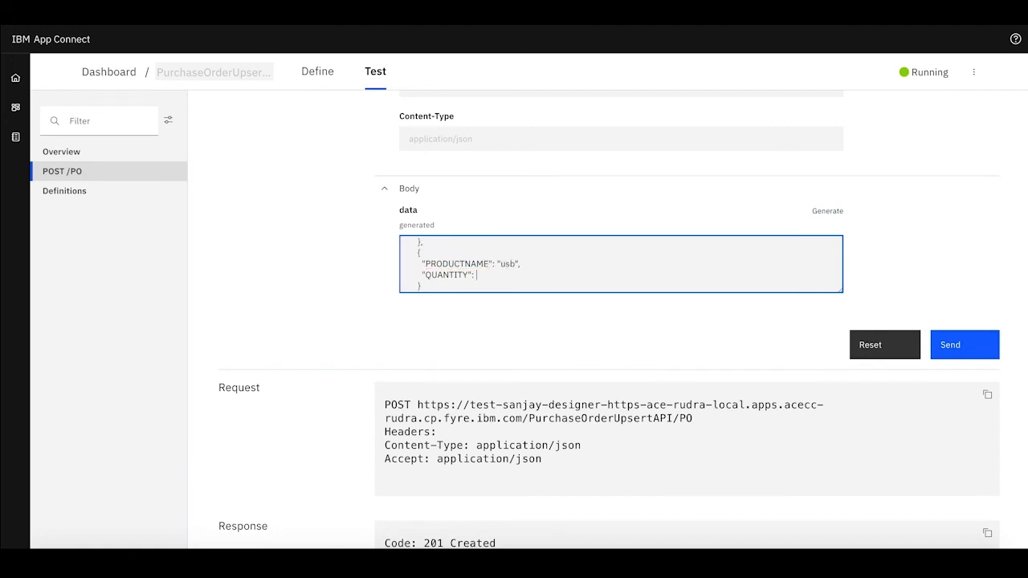
pyautogui.write('50')
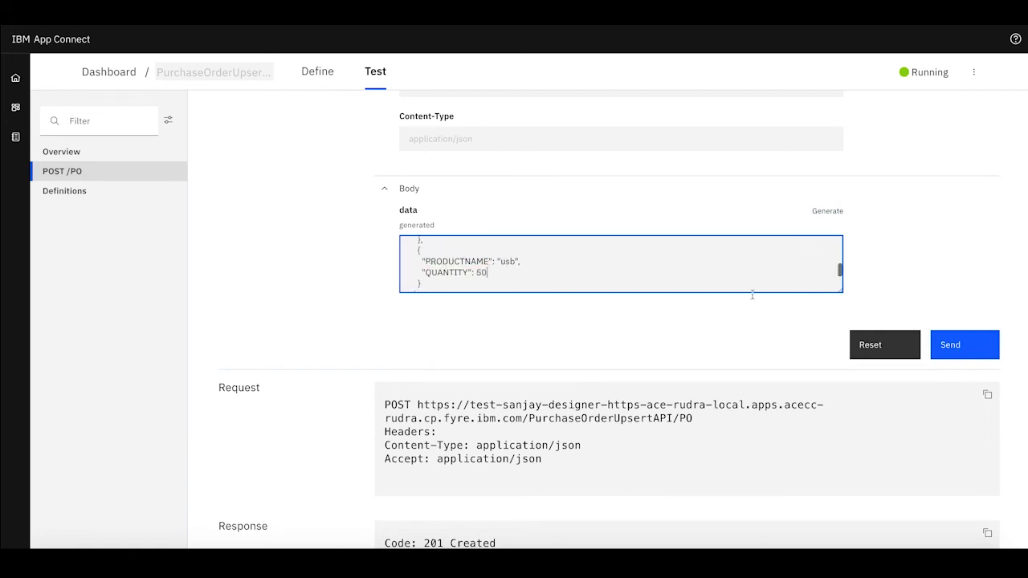
# - Send the modified POST /PO request and examine the display, keyboard and usb lines in its response
pyautogui.click(950, 345)
pyautogui.scroll(-10, 688, 458)
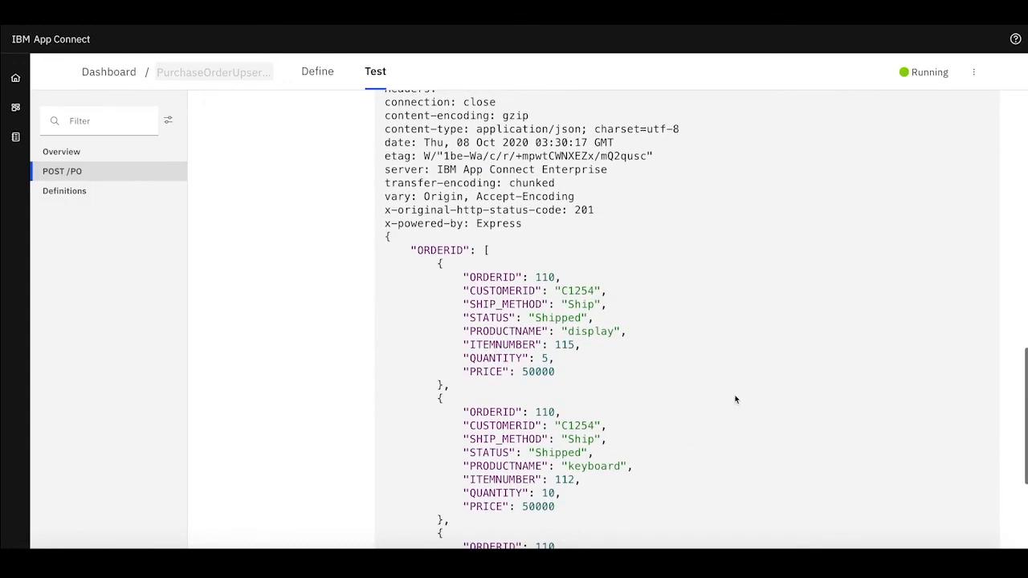
pyautogui.scroll(-1, 734, 399)
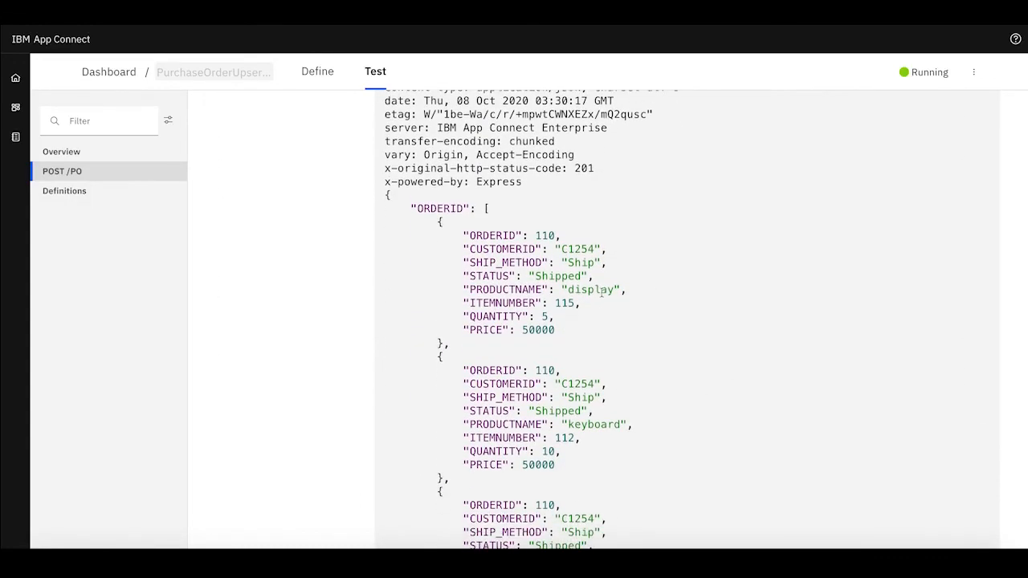
pyautogui.scroll(-1, 649, 381)
pyautogui.scroll(-3, 608, 434)
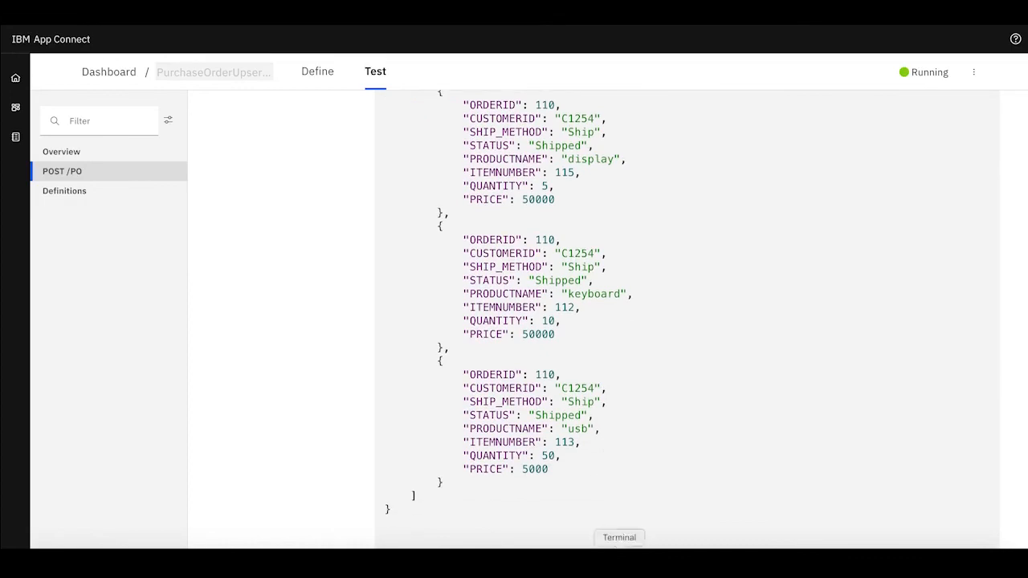
# - Switch to Terminal and rerun the earlier poline query in db2 for the same ORDERID
pyautogui.click(612, 536)
pyautogui.moveTo(34, 132); pyautogui.dragTo(198, 131)
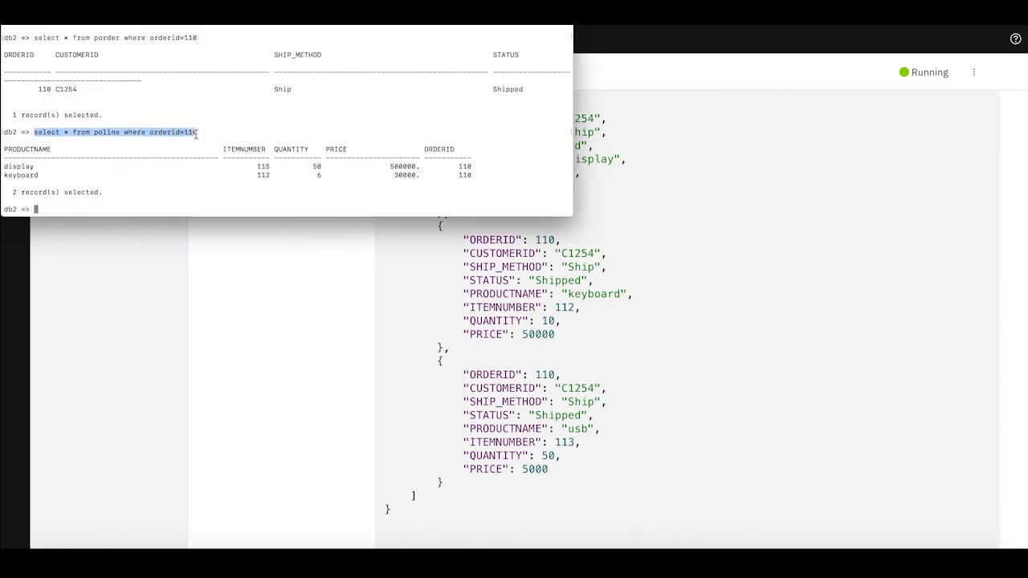
pyautogui.press('super+c')
pyautogui.press('super+v')
pyautogui.press('Return')
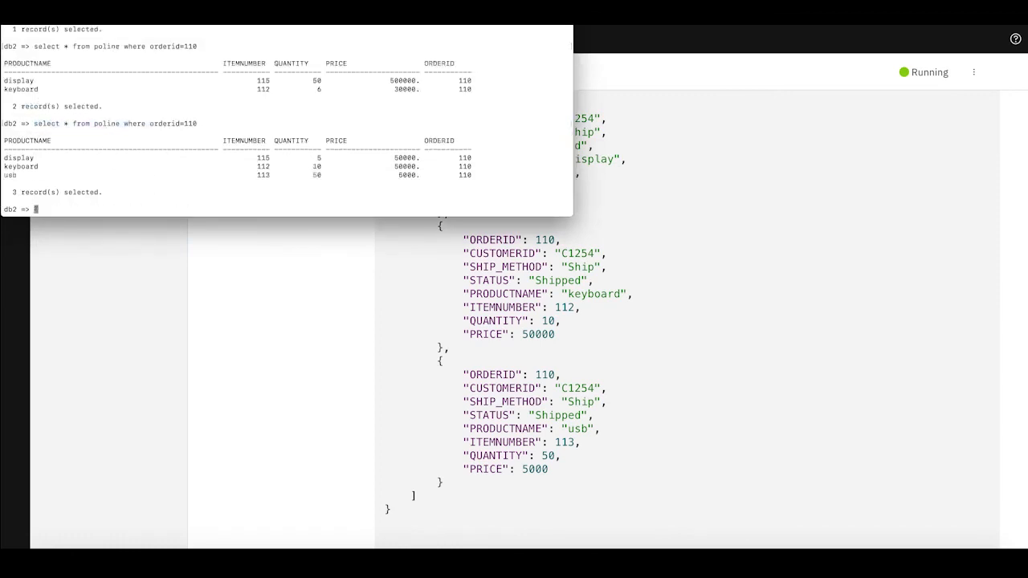
pyautogui.press('Return')
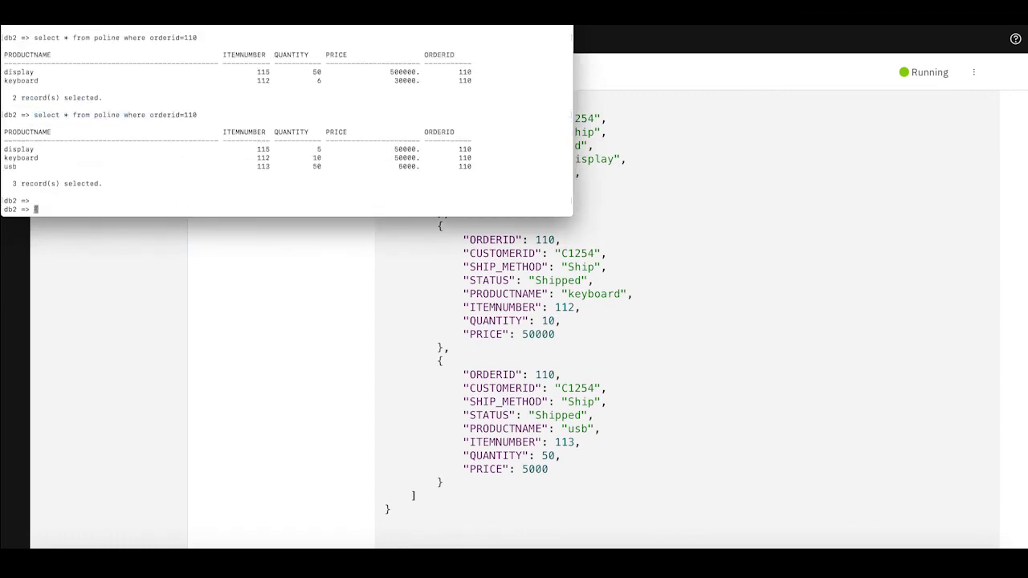